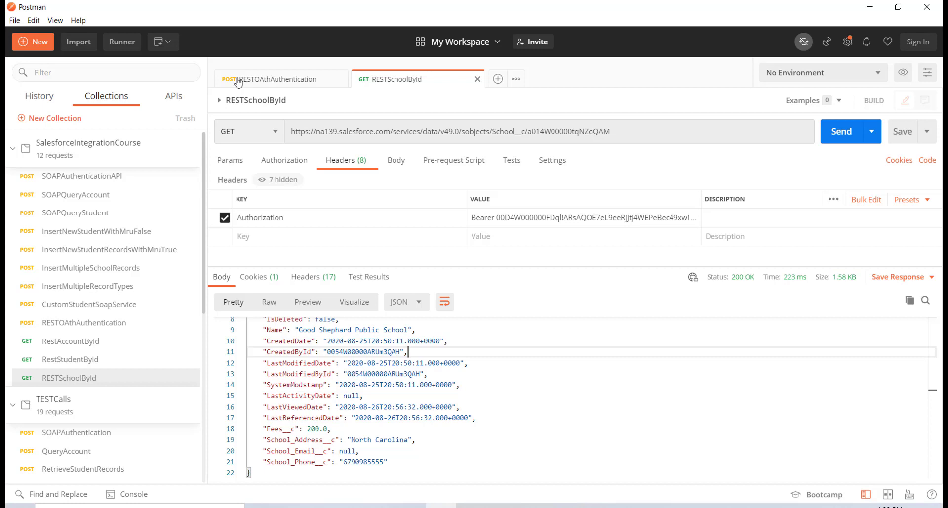
Create a new blank request and set its method to POST
{"action": "left_click", "coordinate": [498, 79]}
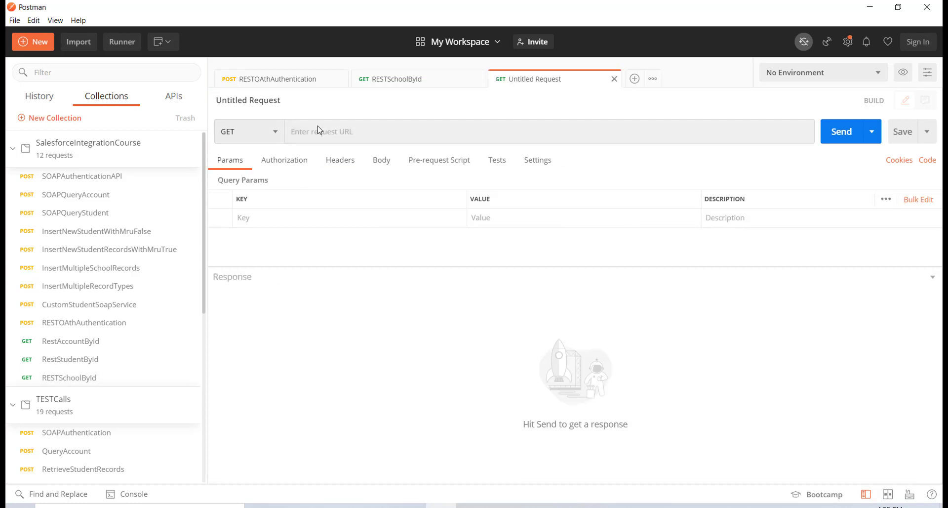
{"action": "left_click", "coordinate": [272, 132]}
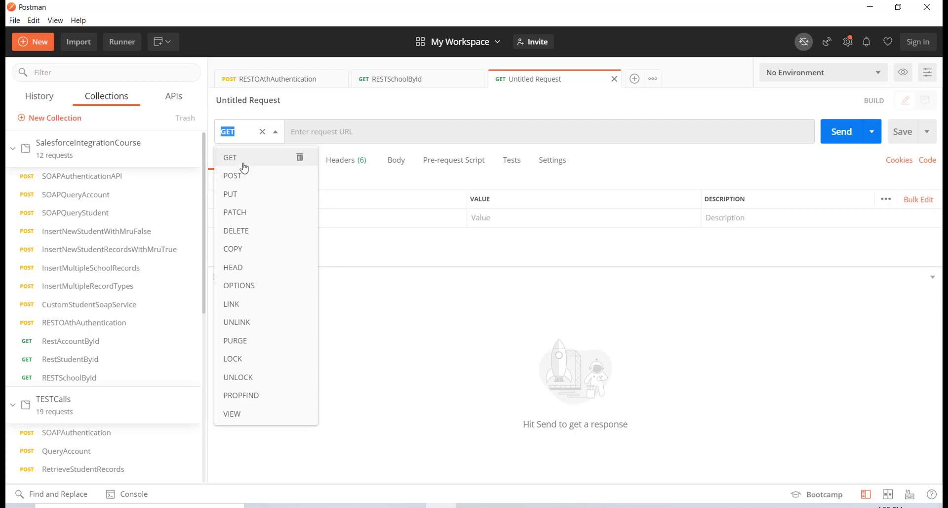
{"action": "left_click", "coordinate": [239, 179]}
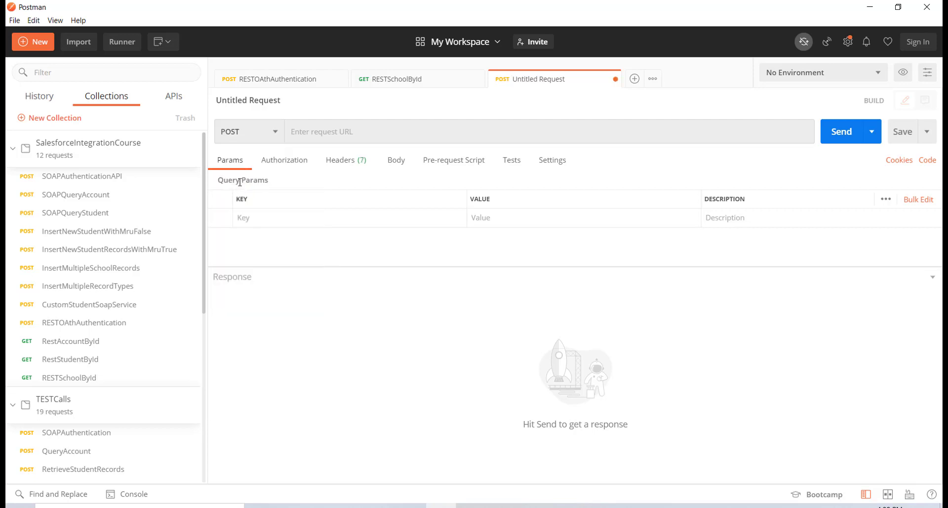
In RESTSchoolById, select the Salesforce sobjects URL up through School__c for copying
{"action": "left_click", "coordinate": [387, 79]}
{"action": "left_click", "coordinate": [471, 131]}
{"action": "key", "text": "End"}
{"action": "key", "text": "ctrl+shift+Left"}
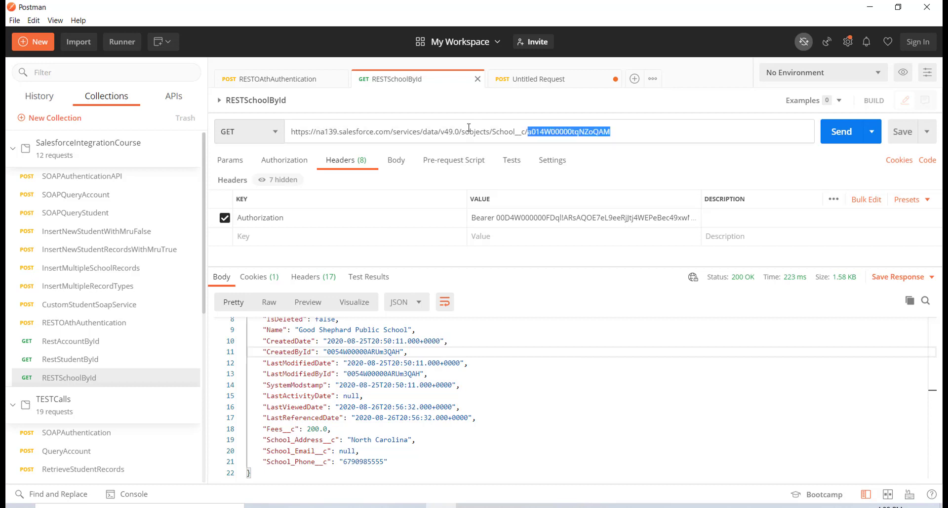
{"action": "left_click", "coordinate": [522, 134]}
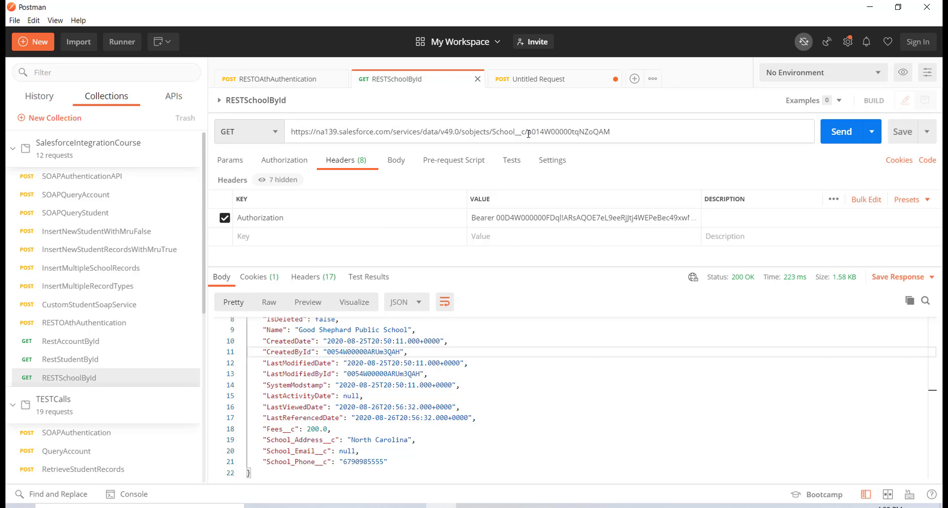
{"action": "left_click_drag", "start_coordinate": [526, 132], "coordinate": [517, 132]}
{"action": "left_click_drag", "start_coordinate": [442, 134], "coordinate": [284, 124]}
{"action": "key", "text": "ctrl+c"}
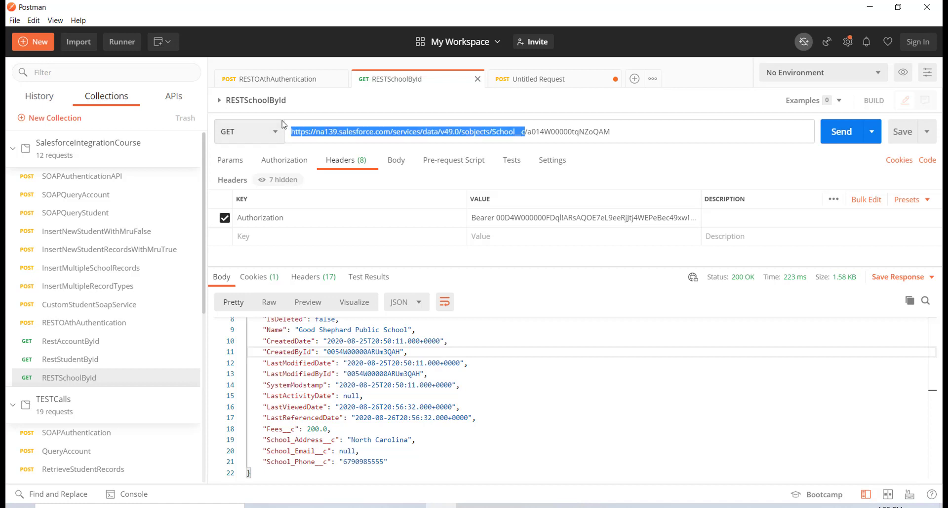
Paste the copied URL into the new POST and replace School__c with Account
{"action": "left_click", "coordinate": [504, 78]}
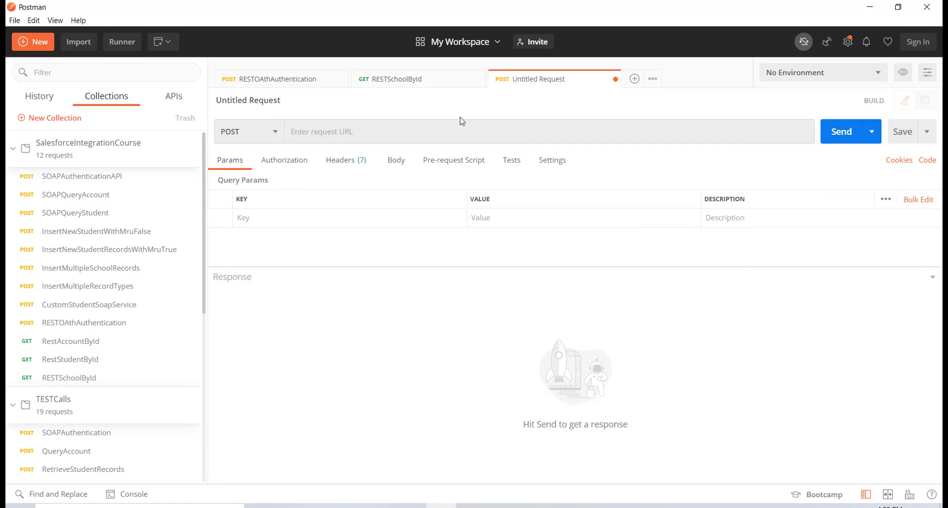
{"action": "left_click", "coordinate": [459, 133]}
{"action": "key", "text": "ctrl+v"}
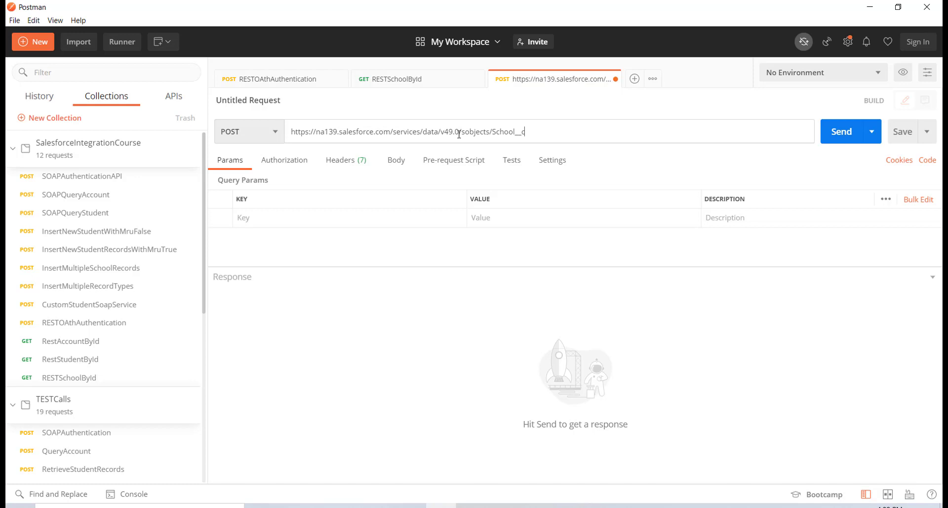
{"action": "left_click_drag", "start_coordinate": [493, 134], "coordinate": [538, 143]}
{"action": "key", "text": "BackSpace"}
{"action": "type", "text": "Account"}
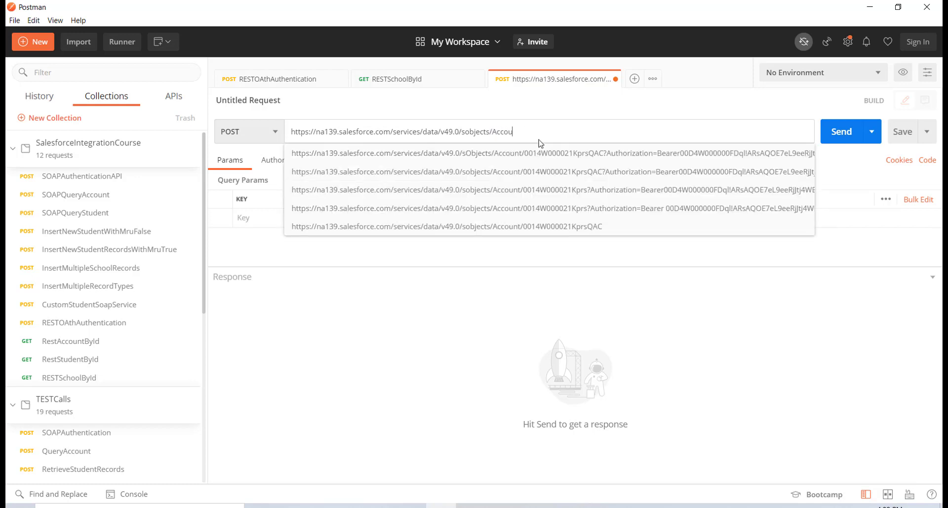
{"action": "left_click", "coordinate": [445, 102]}
Add an Authorization header whose value starts with Bearer
{"action": "left_click", "coordinate": [346, 160]}
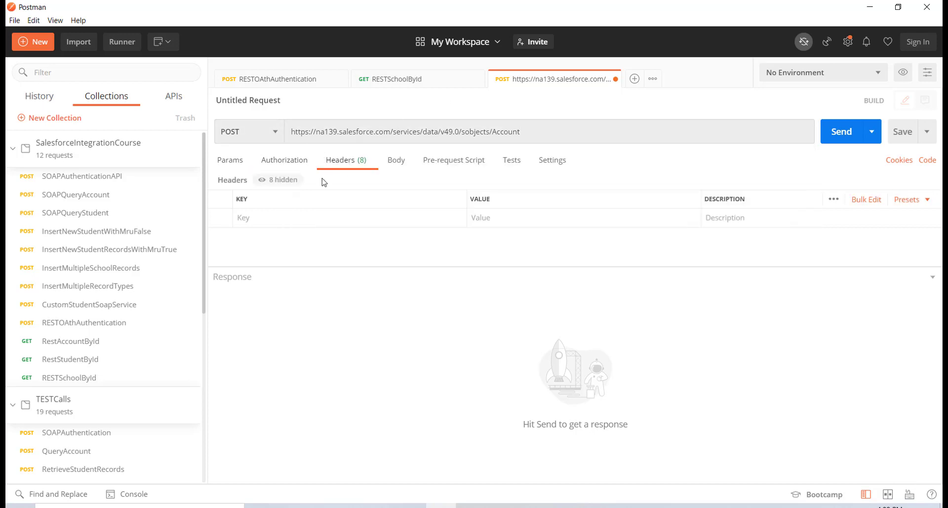
{"action": "left_click", "coordinate": [302, 217]}
{"action": "type", "text": "au"}
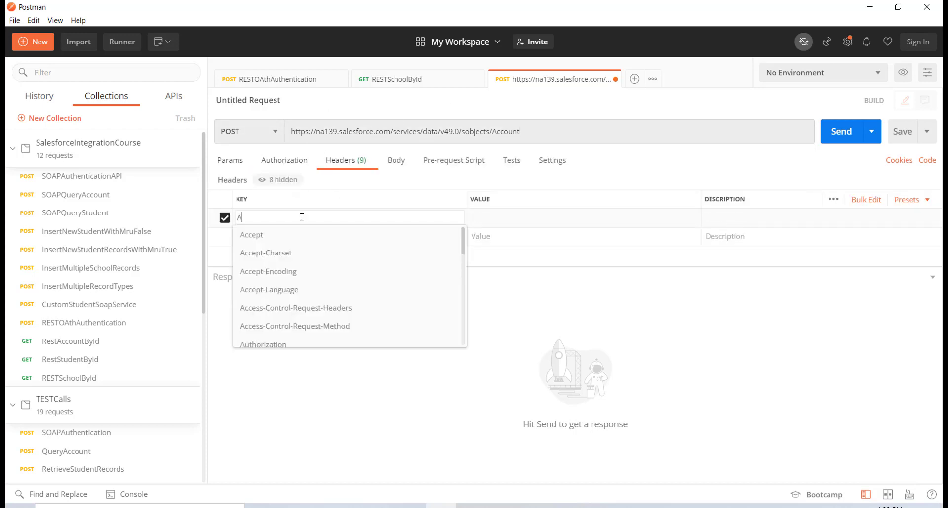
{"action": "left_click", "coordinate": [284, 240]}
{"action": "left_click", "coordinate": [519, 217]}
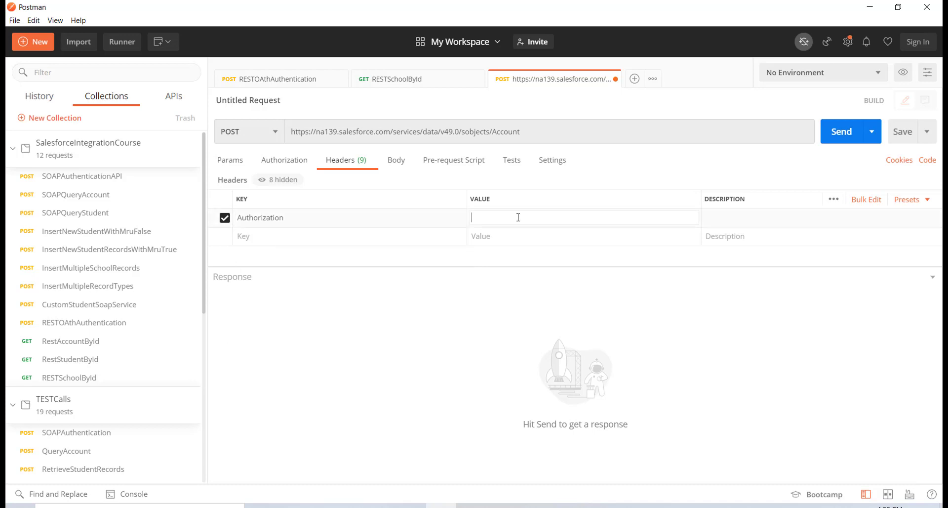
{"action": "type", "text": "Bearer"}
Resend RESTOAthAuthentication and select the fresh access_token value from the response
{"action": "left_click", "coordinate": [281, 79]}
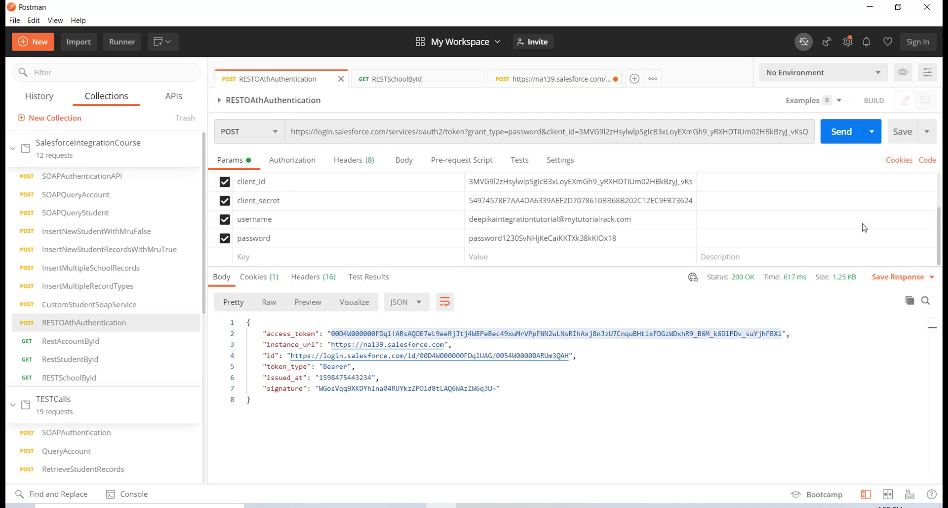
{"action": "left_click", "coordinate": [845, 139]}
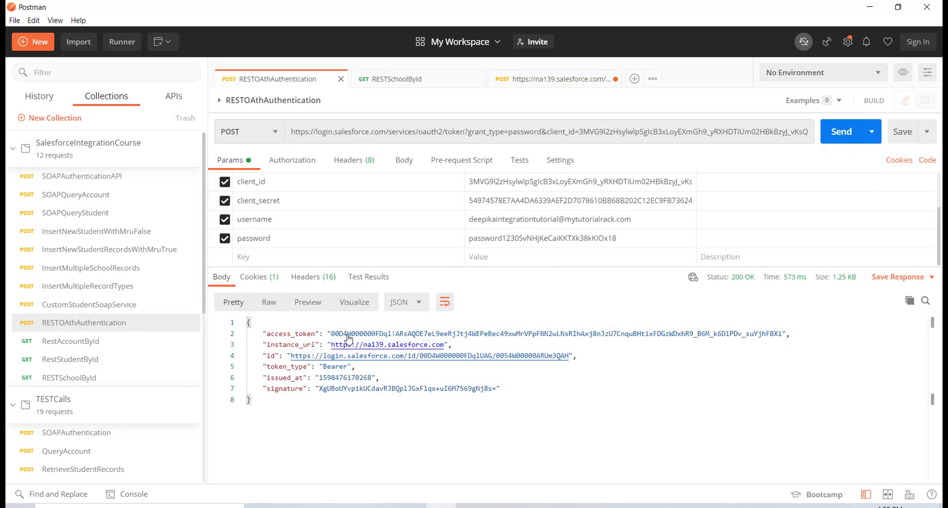
{"action": "left_click_drag", "start_coordinate": [336, 336], "coordinate": [783, 336]}
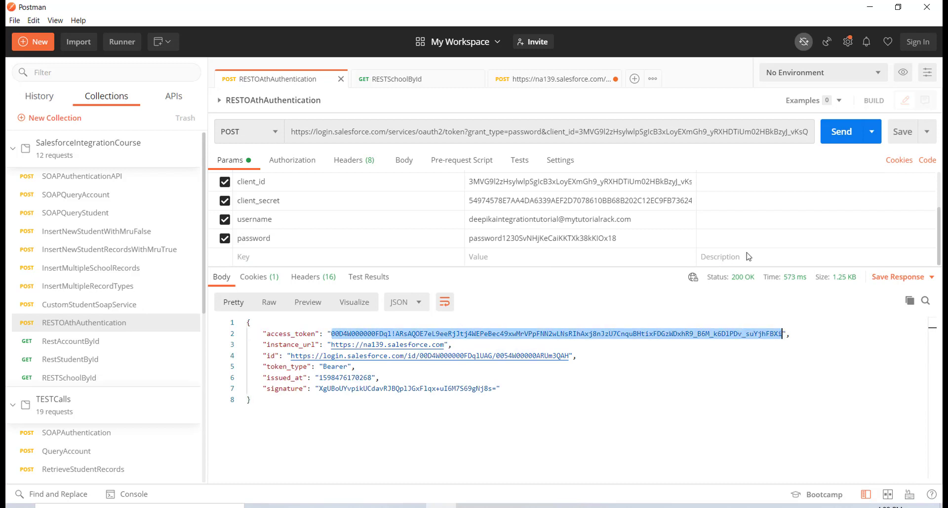
Paste the access token after 'Bearer ' in the new request's Authorization header
{"action": "left_click", "coordinate": [536, 79]}
{"action": "left_click", "coordinate": [511, 218]}
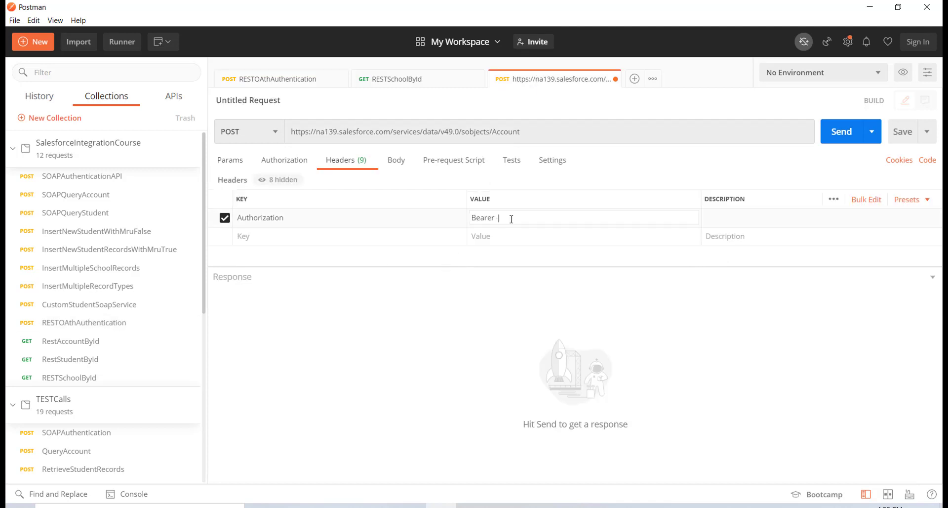
{"action": "key", "text": "ctrl+v"}
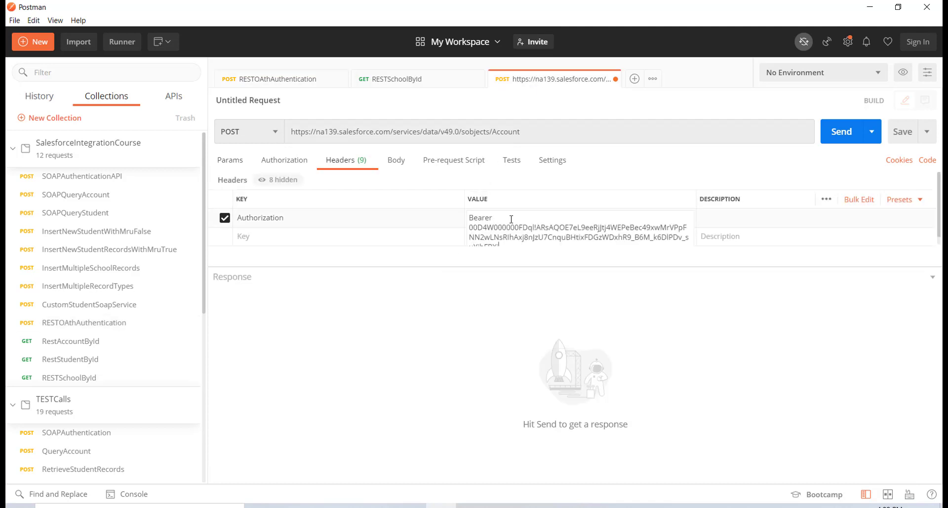
{"action": "left_click", "coordinate": [718, 239]}
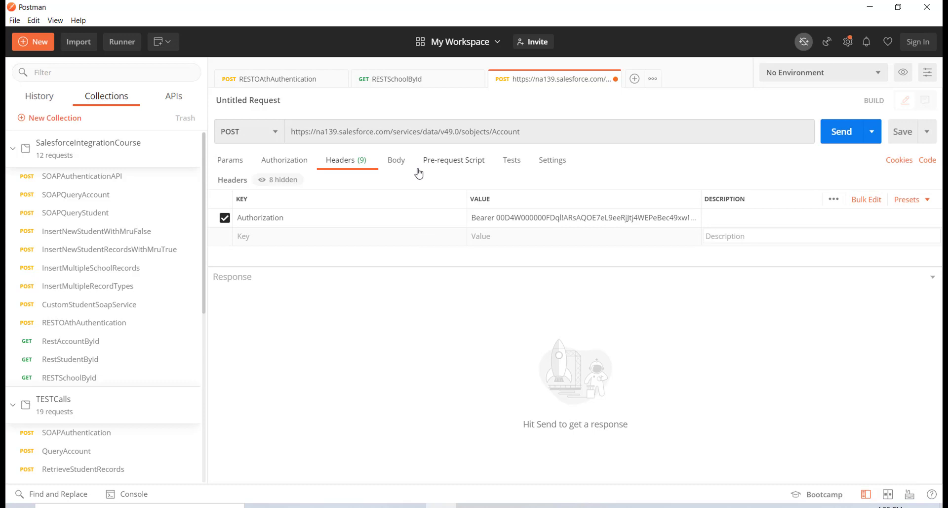
{"action": "left_click", "coordinate": [398, 161]}
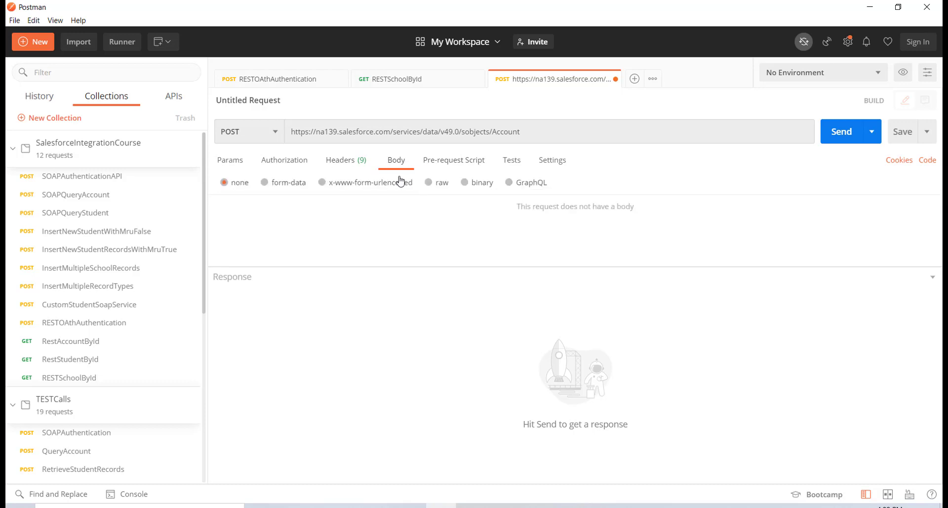
Set the request body type to raw XML
{"action": "left_click", "coordinate": [429, 183]}
{"action": "left_click", "coordinate": [568, 183]}
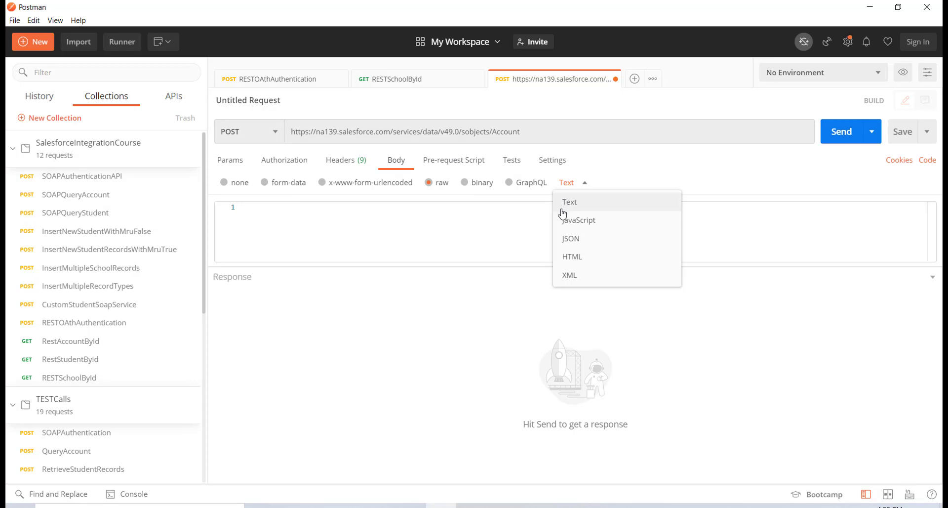
{"action": "left_click", "coordinate": [567, 275]}
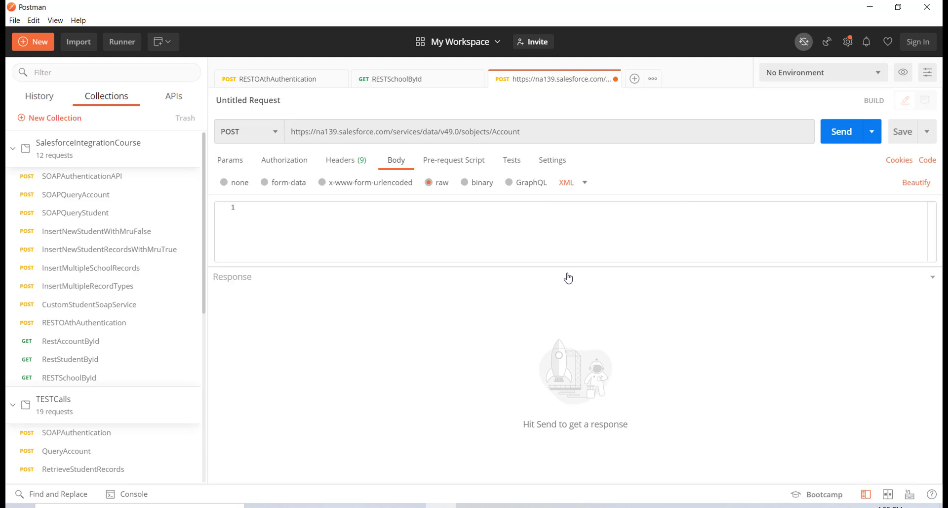
Type an <Account></Account> wrapper in the body and start an indented child tag
{"action": "left_click", "coordinate": [414, 231]}
{"action": "type", "text": "<"}
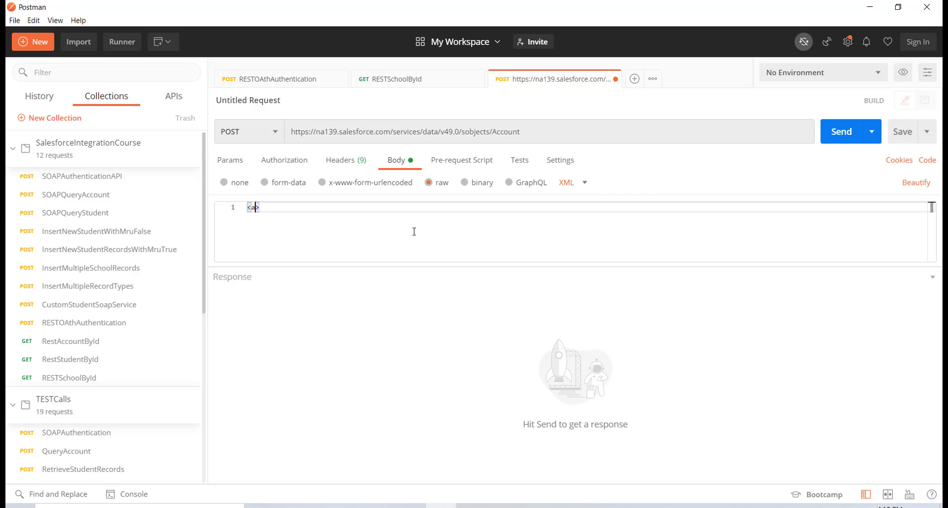
{"action": "type", "text": "Account>"}
{"action": "key", "text": "Return"}
{"action": "key", "text": "Return"}
{"action": "key", "text": "Return"}
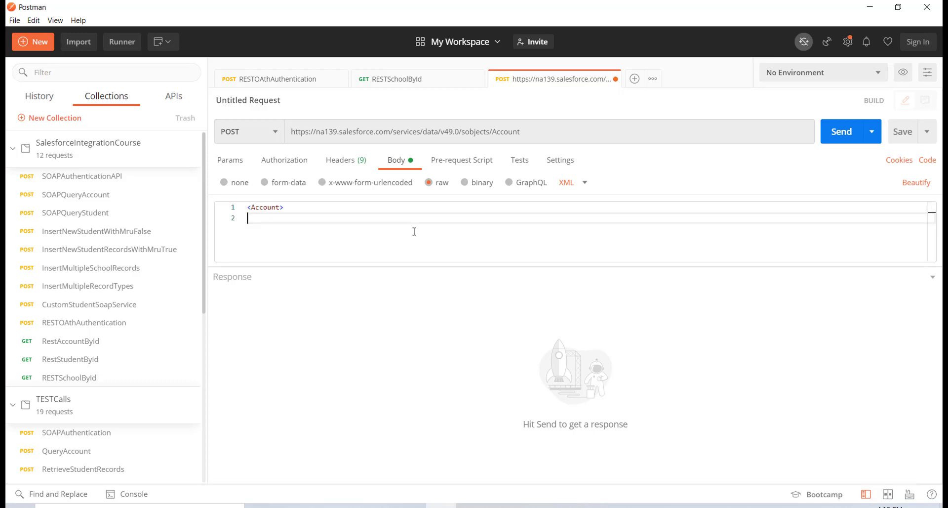
{"action": "type", "text": "</A"}
{"action": "key", "text": "Return"}
{"action": "left_click", "coordinate": [311, 221]}
{"action": "key", "text": "Tab"}
{"action": "type", "text": "<"}
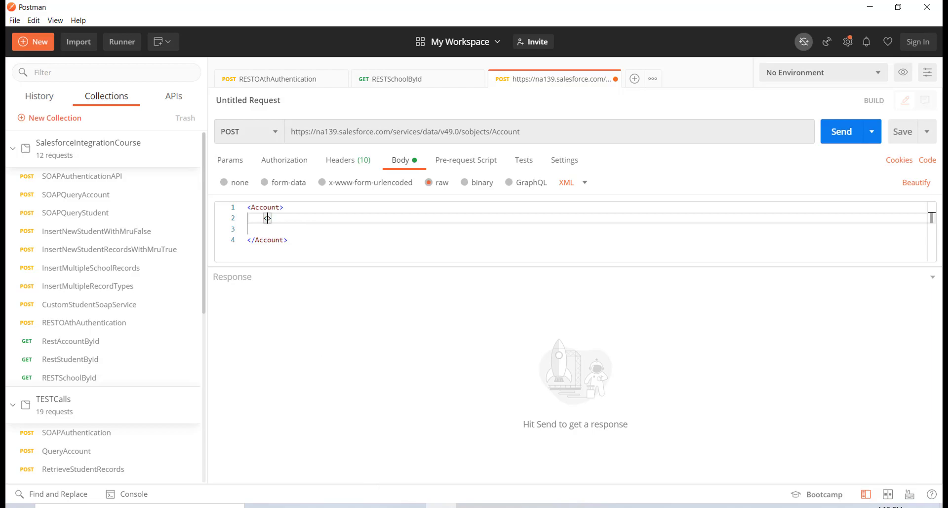
{"action": "key", "text": "alt+Tab"}
In Salesforce Object Manager, open Account's Fields & Relationships and select the Name field's API name
{"action": "left_click", "coordinate": [385, 117]}
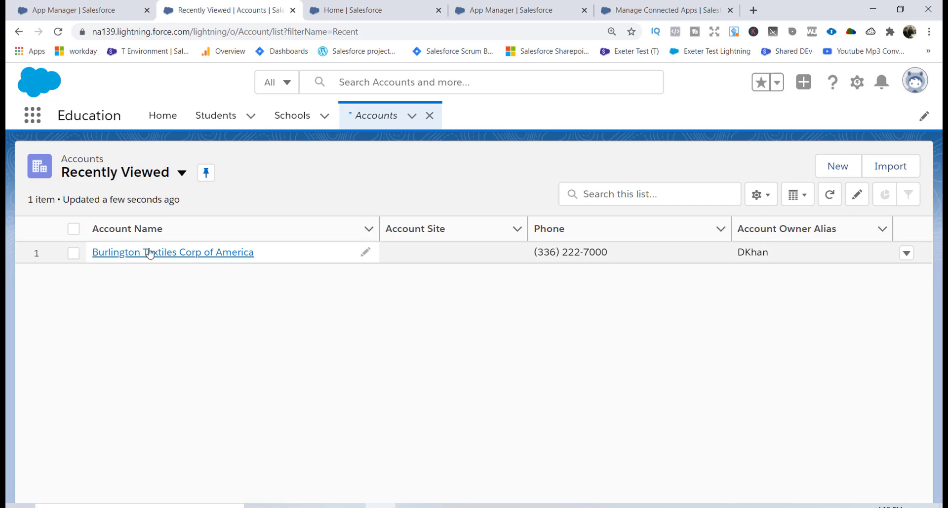
{"action": "left_click", "coordinate": [857, 82]}
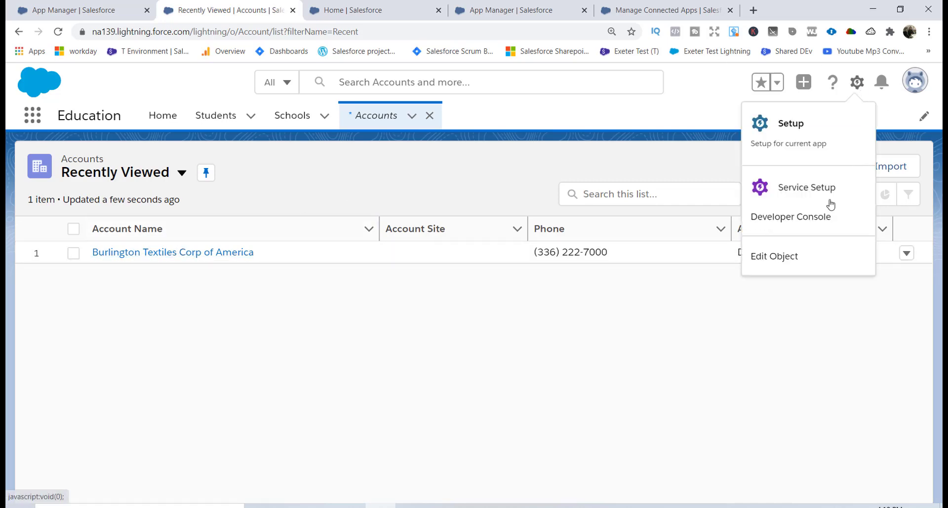
{"action": "left_click", "coordinate": [805, 261]}
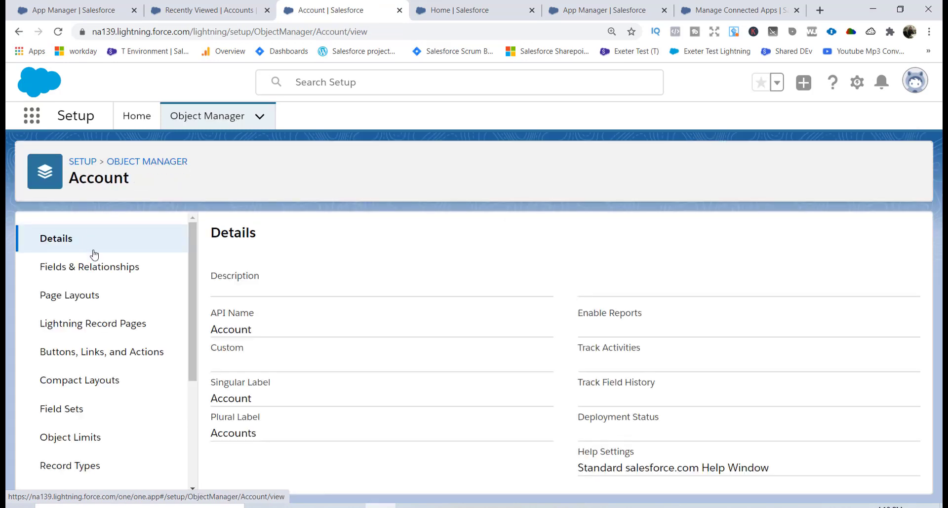
{"action": "left_click", "coordinate": [98, 267]}
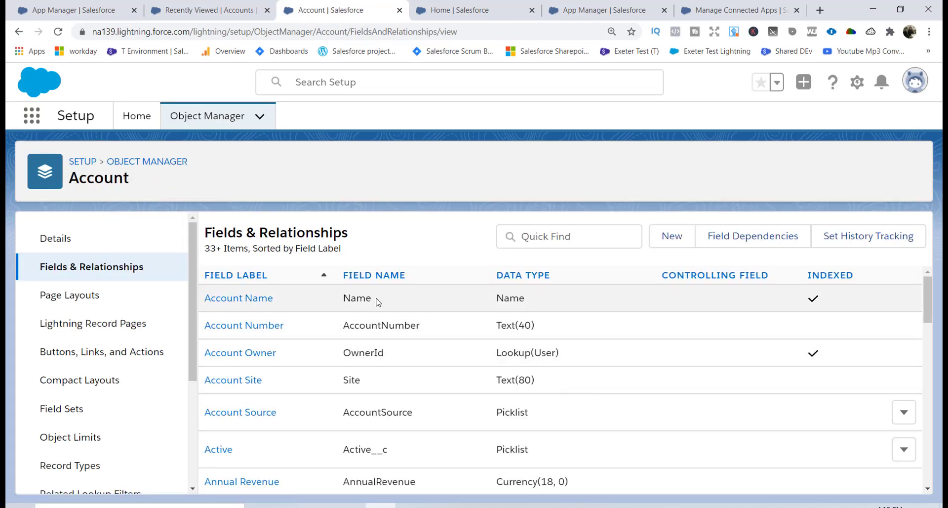
{"action": "double_click", "coordinate": [369, 299]}
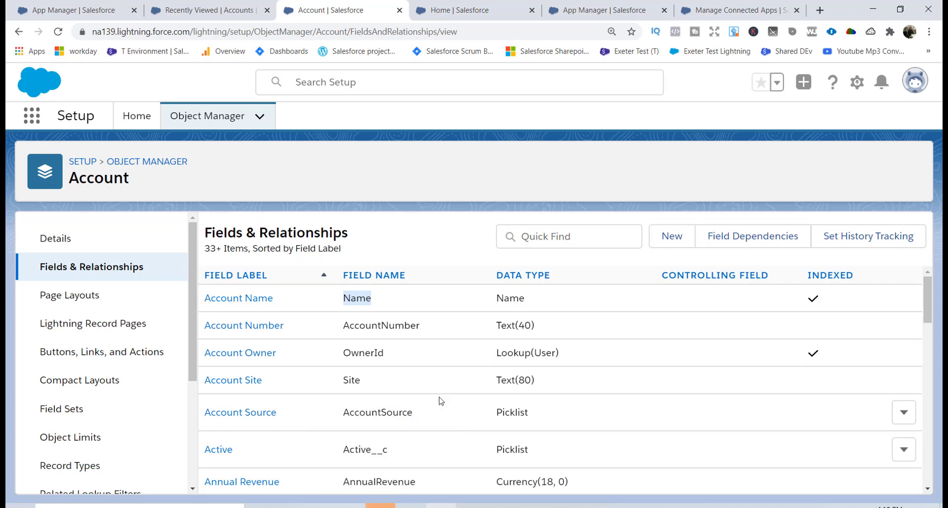
{"action": "left_click", "coordinate": [380, 506]}
Complete the body line as <Name>Mytutorialrack</Name>, then go back to Salesforce
{"action": "type", "text": "Name>"}
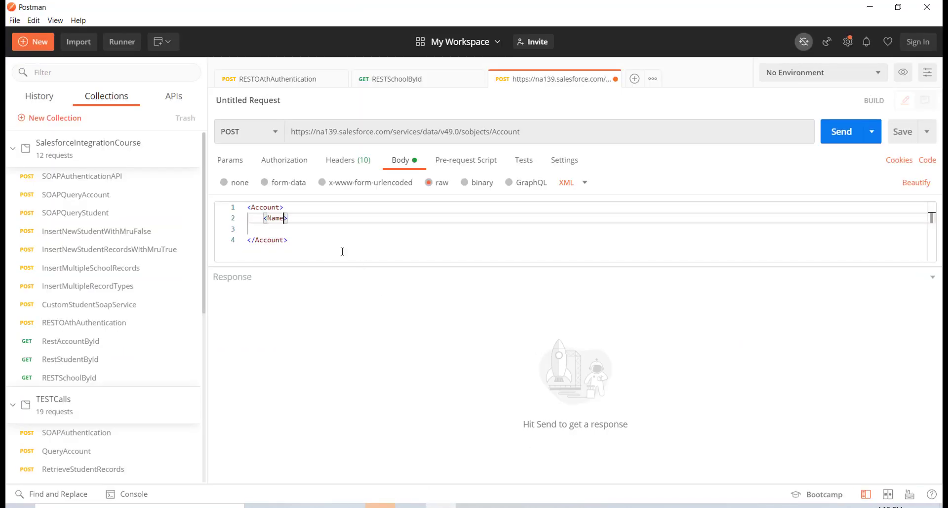
{"action": "type", "text": "Mytutorialr"}
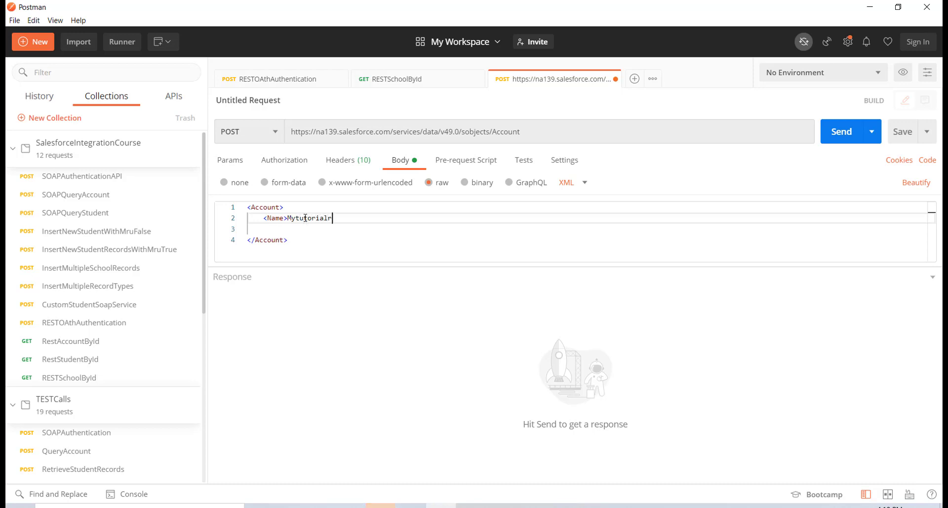
{"action": "type", "text": "ack</Name>"}
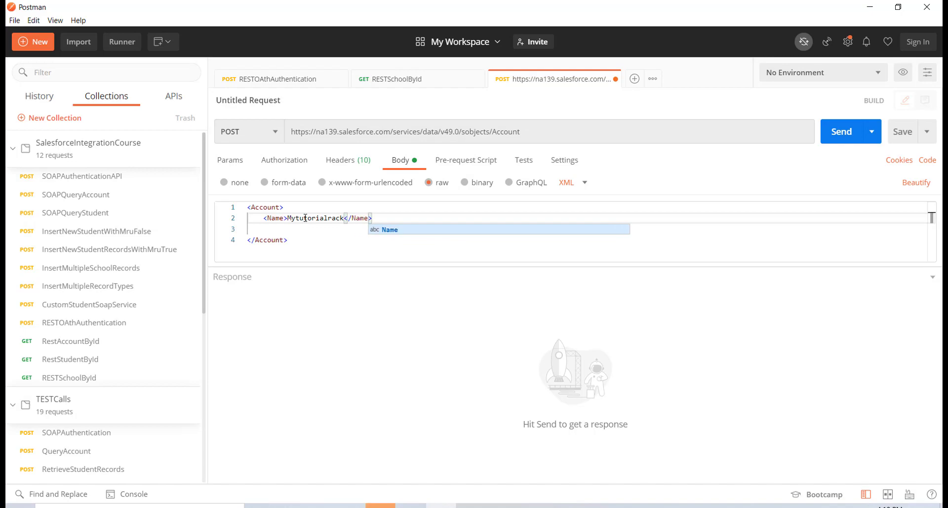
{"action": "key", "text": "alt+Tab"}
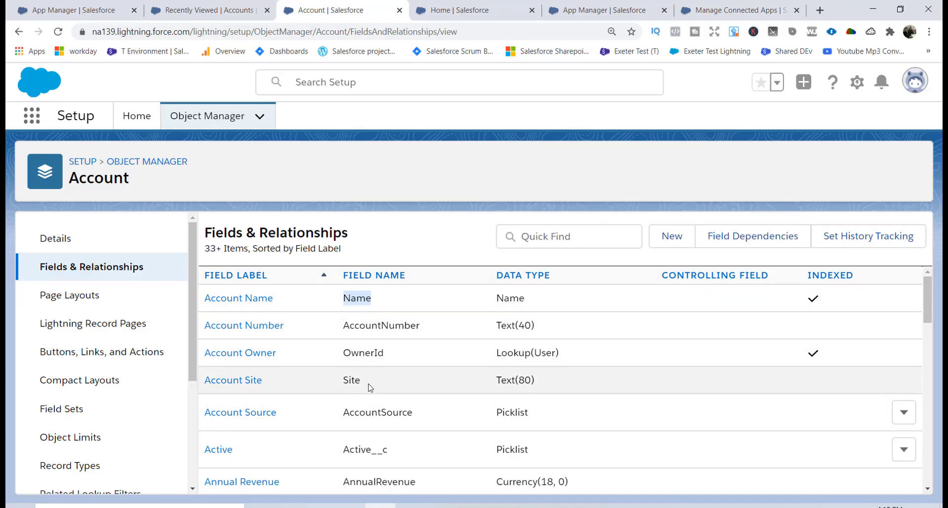
Copy the Site API name and add <Site>mytutorialrack.com</Site> below Name in the XML body
{"action": "left_click_drag", "start_coordinate": [365, 382], "coordinate": [344, 381]}
{"action": "key", "text": "ctrl+c"}
{"action": "key", "text": "alt+Tab"}
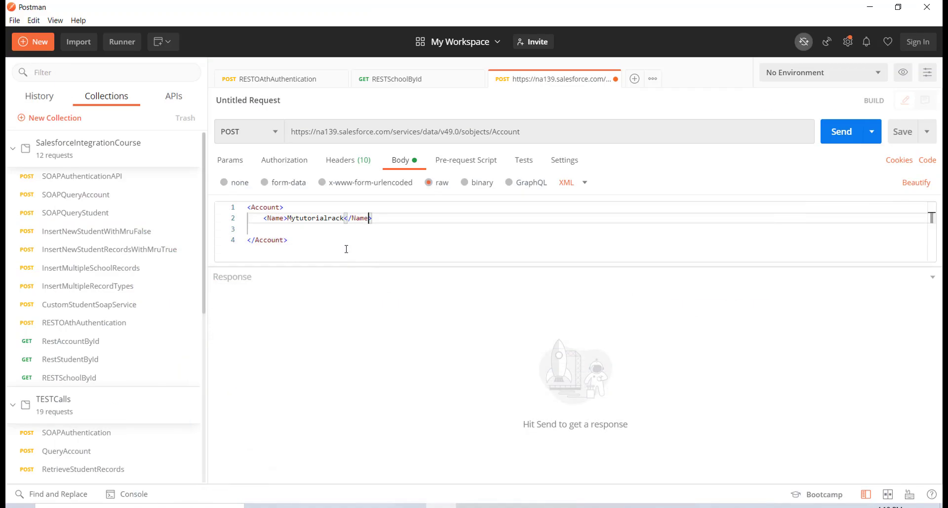
{"action": "key", "text": "Return"}
{"action": "type", "text": "<>"}
{"action": "key", "text": "ctrl+v"}
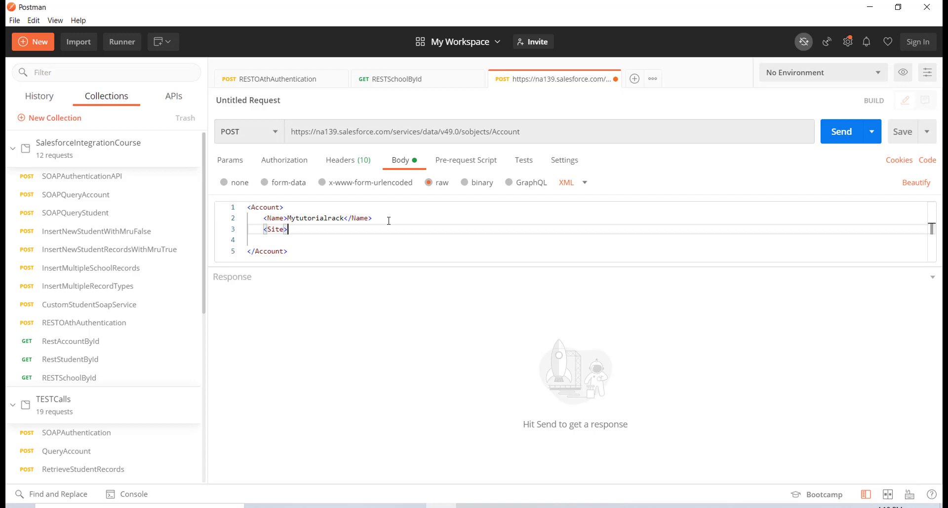
{"action": "type", "text": "mytutoria"}
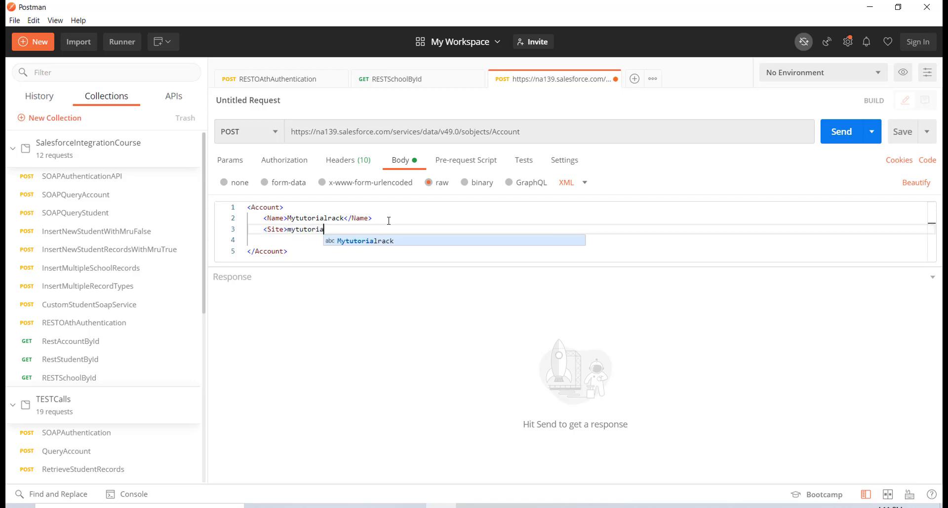
{"action": "type", "text": "l"}
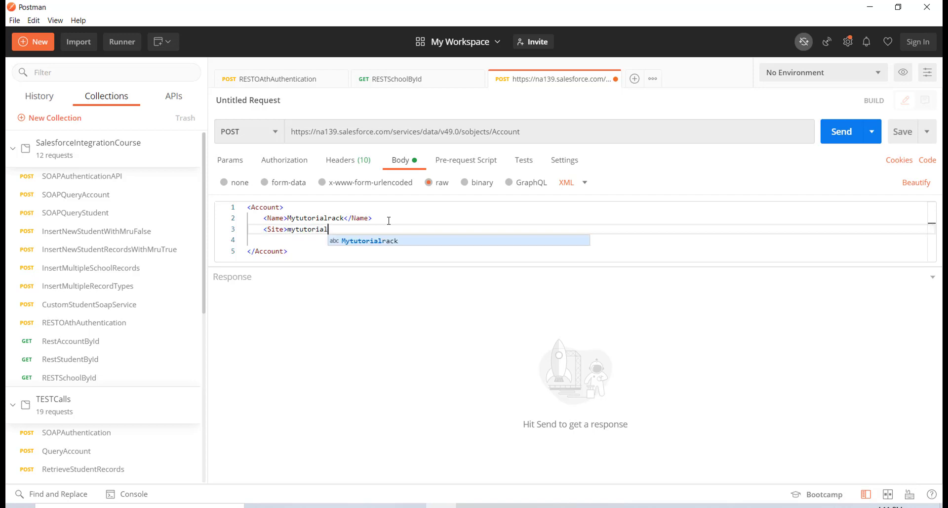
{"action": "type", "text": "rack.c"}
{"action": "type", "text": "/s>"}
{"action": "key", "text": "Return"}
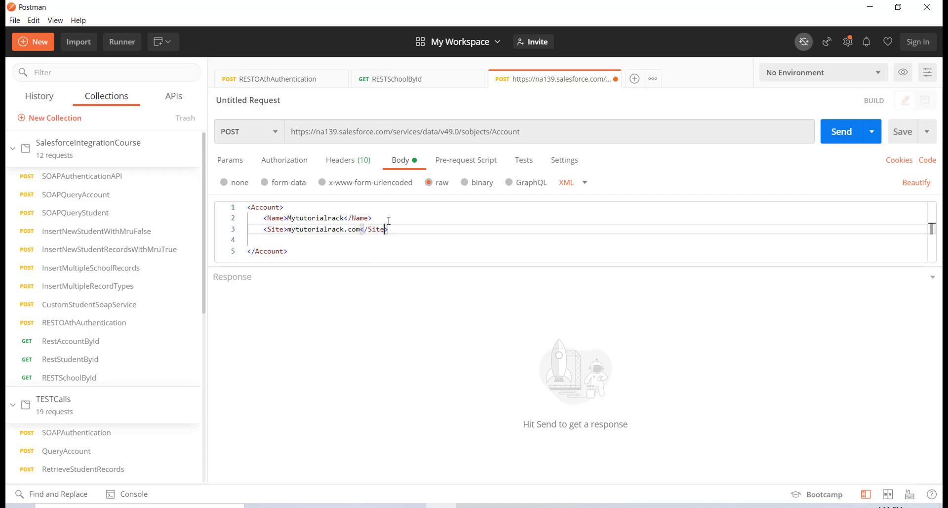
{"action": "key", "text": "Return"}
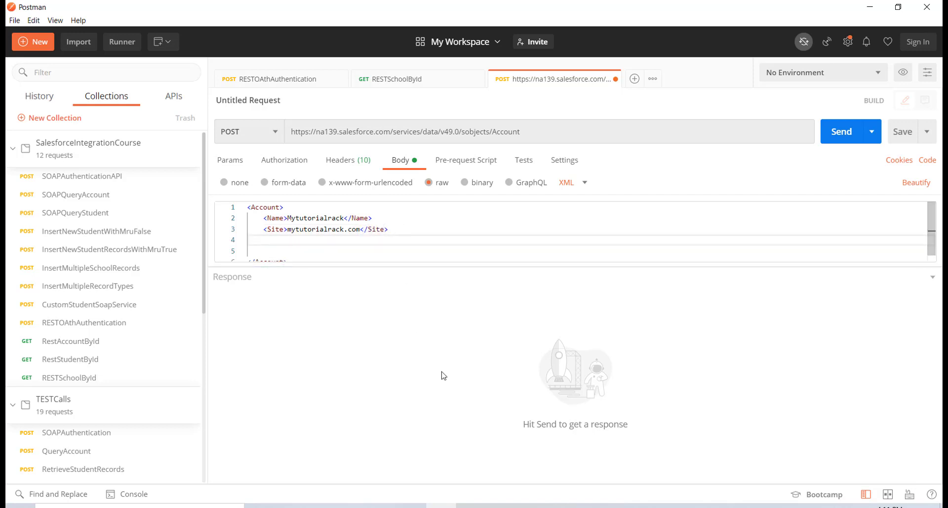
{"action": "left_click", "coordinate": [380, 506]}
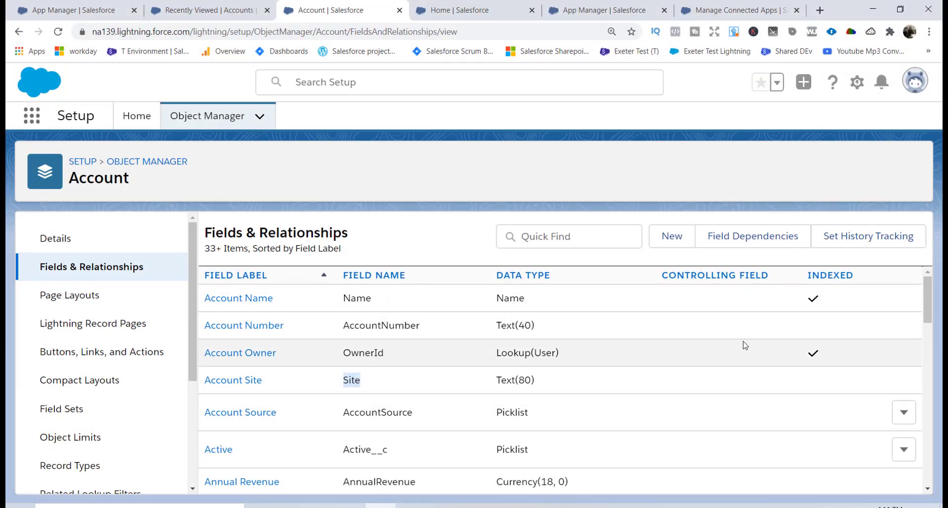
Scroll the Account field list and copy the Phone field's API name
{"action": "left_click_drag", "start_coordinate": [931, 303], "coordinate": [935, 438]}
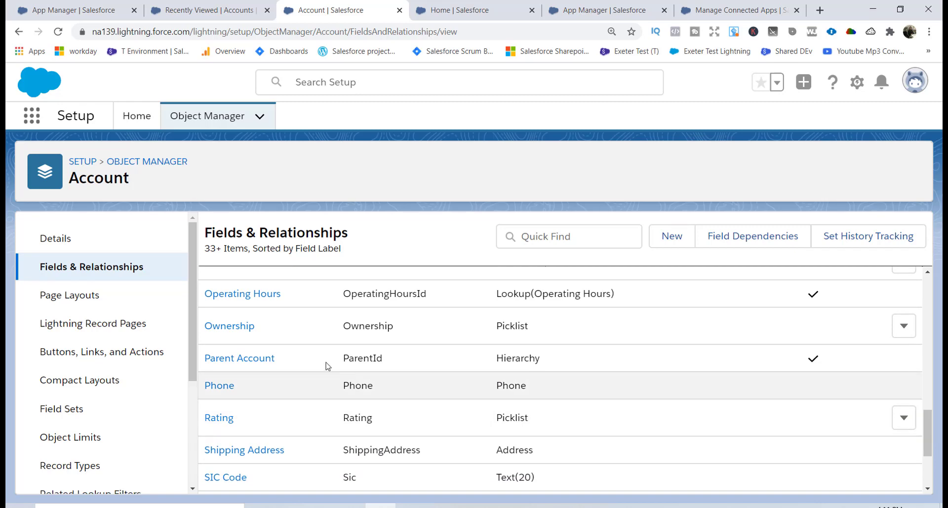
{"action": "double_click", "coordinate": [366, 381]}
{"action": "key", "text": "ctrl+c"}
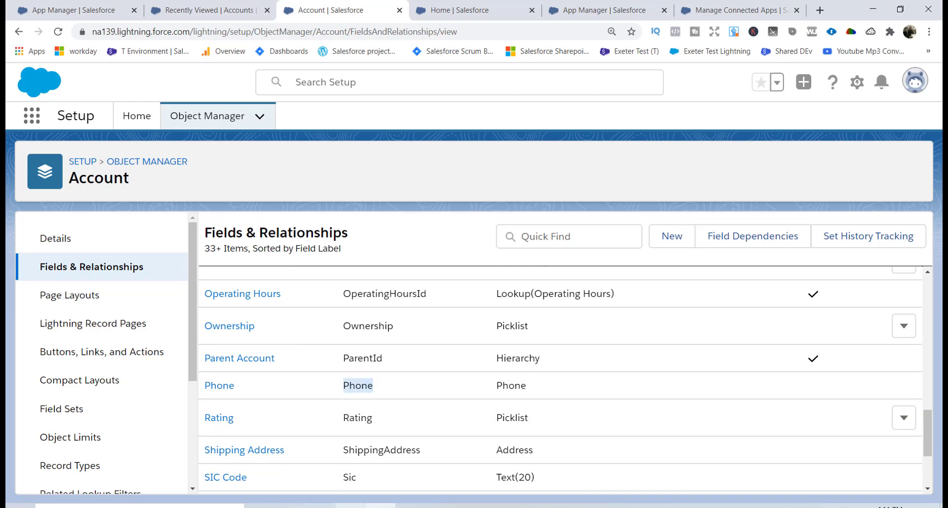
{"action": "left_click", "coordinate": [441, 505]}
{"action": "key", "text": "ctrl+v"}
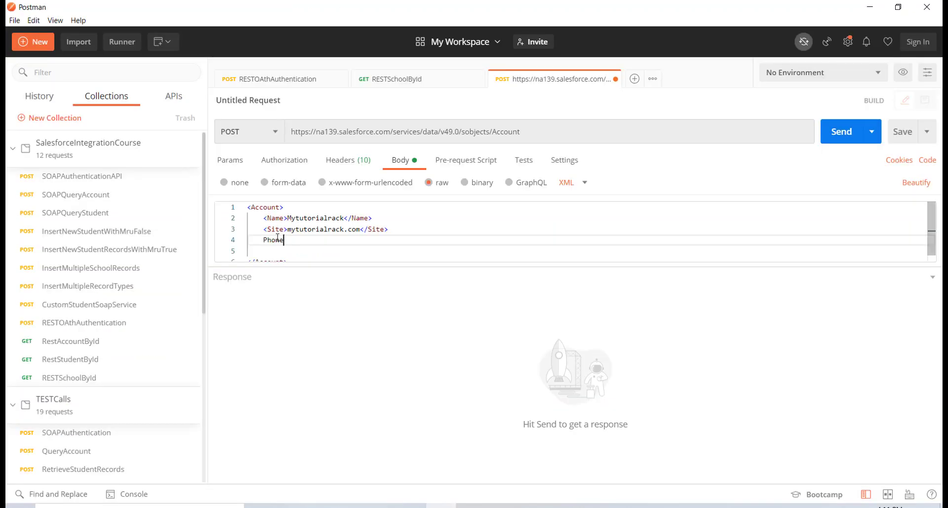
{"action": "left_click", "coordinate": [264, 240]}
{"action": "type", "text": "<"}
{"action": "left_click", "coordinate": [291, 240]}
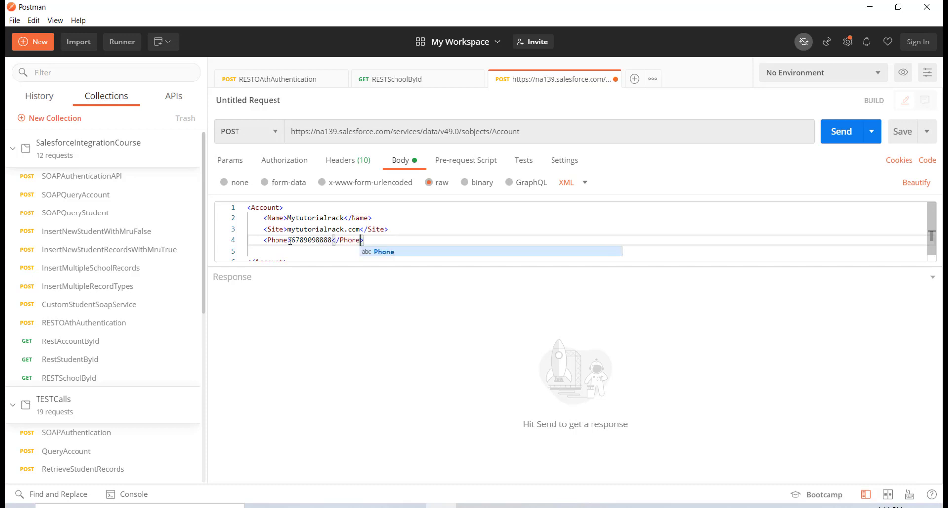
{"action": "left_click", "coordinate": [363, 229]}
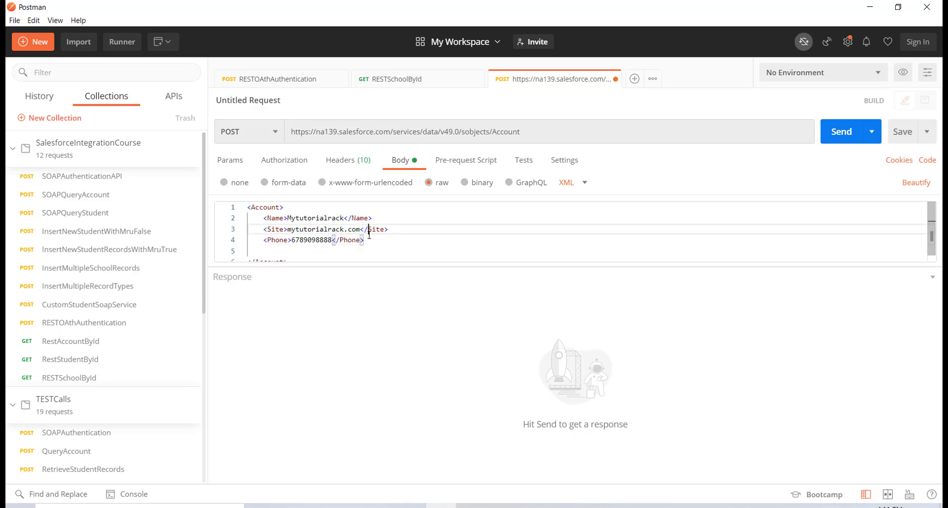
Delete the blank line before the closing Account tag
{"action": "left_click_drag", "start_coordinate": [260, 223], "coordinate": [365, 241]}
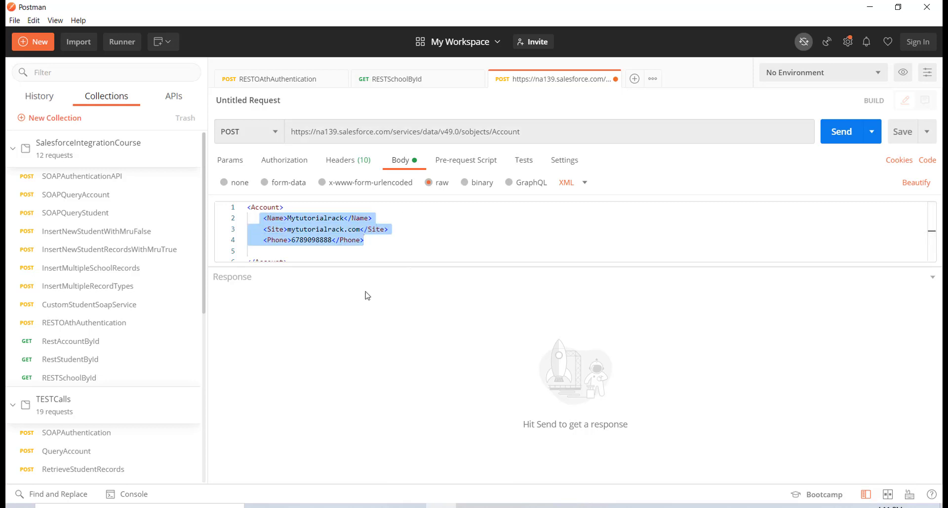
{"action": "left_click", "coordinate": [274, 250]}
{"action": "key", "text": "BackSpace"}
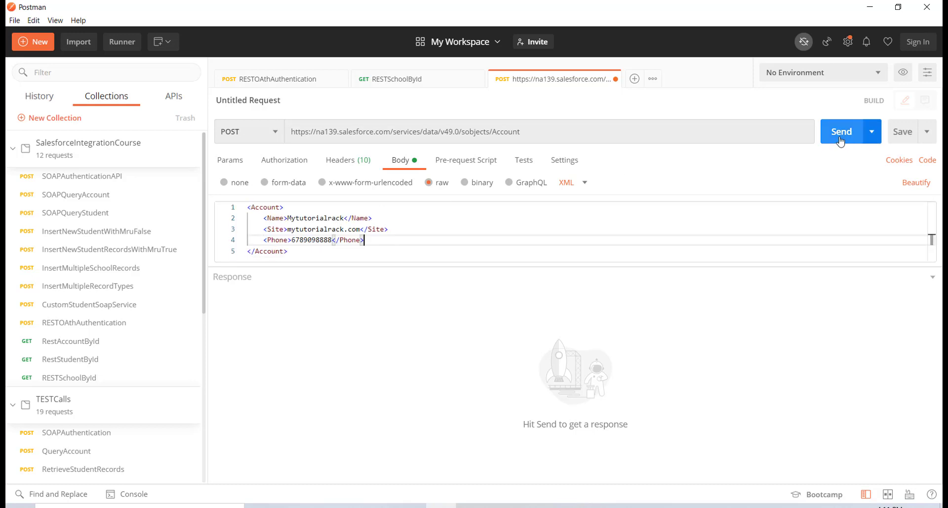
Send the POST and select the new Account id from the 201 Created response
{"action": "left_click", "coordinate": [357, 158]}
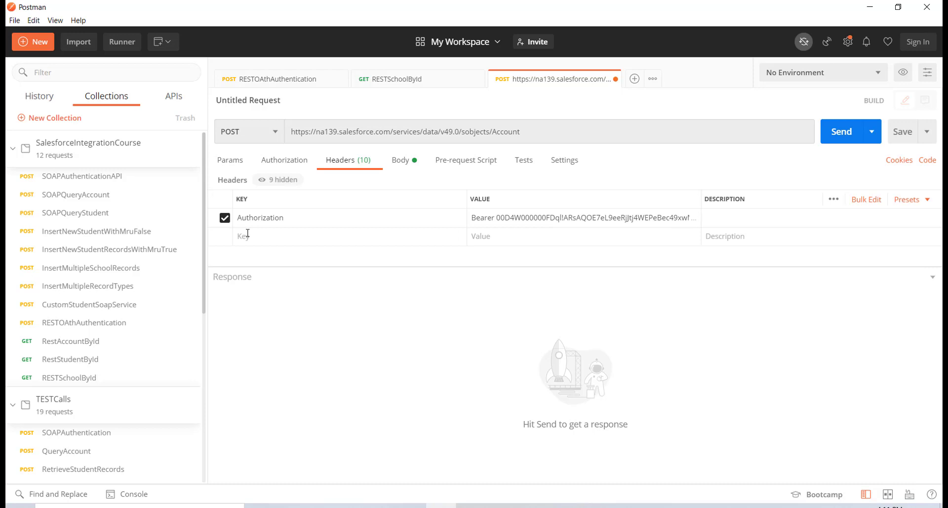
{"action": "left_click", "coordinate": [404, 161]}
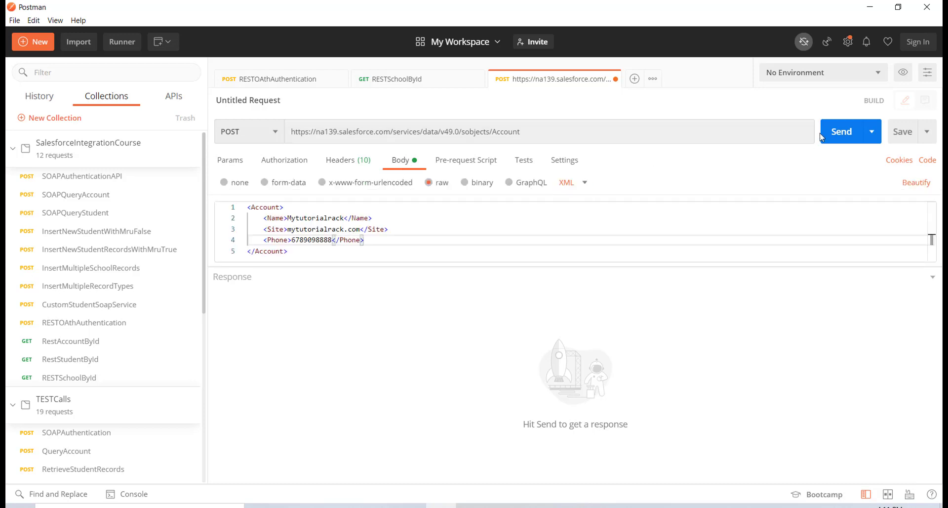
{"action": "left_click", "coordinate": [840, 132]}
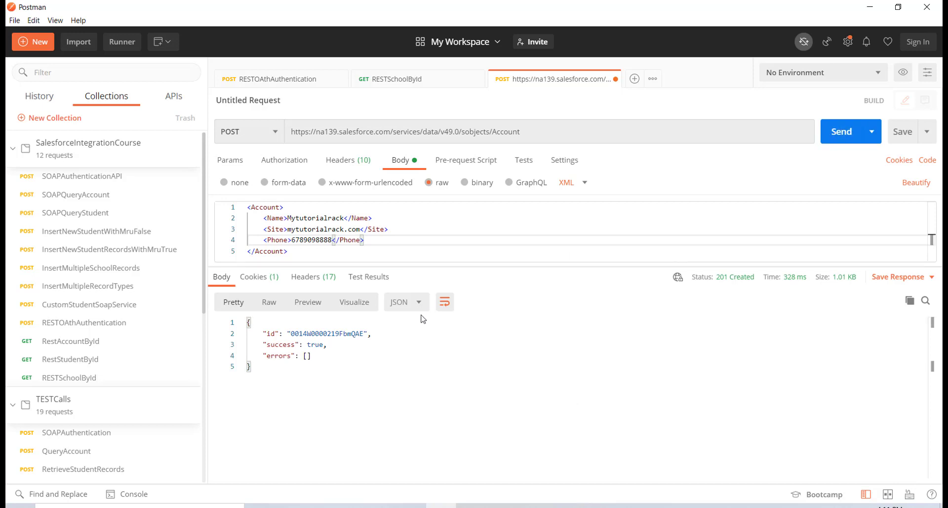
{"action": "left_click_drag", "start_coordinate": [291, 335], "coordinate": [360, 333]}
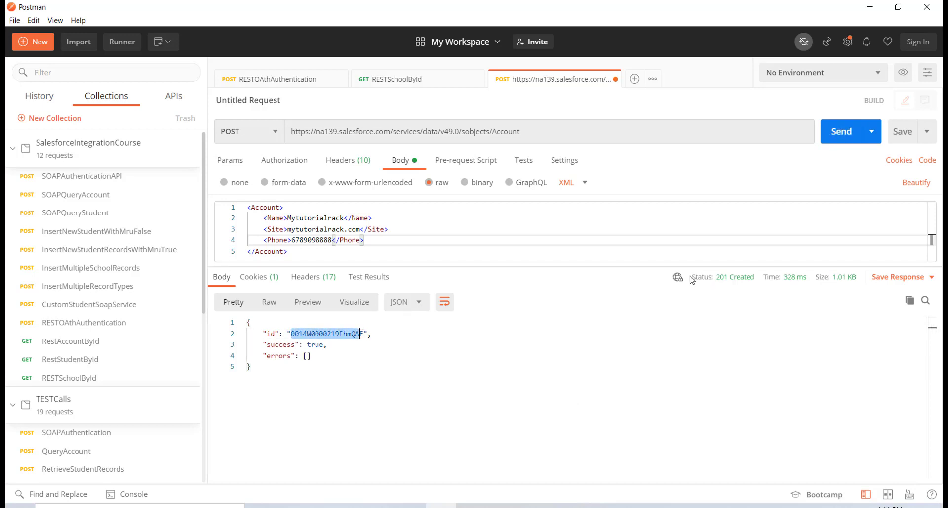
{"action": "mouse_move", "coordinate": [749, 283]}
Open the Mytutorialrack account in Salesforce and confirm its Account Site is mytutorialrack.com
{"action": "left_click", "coordinate": [381, 506]}
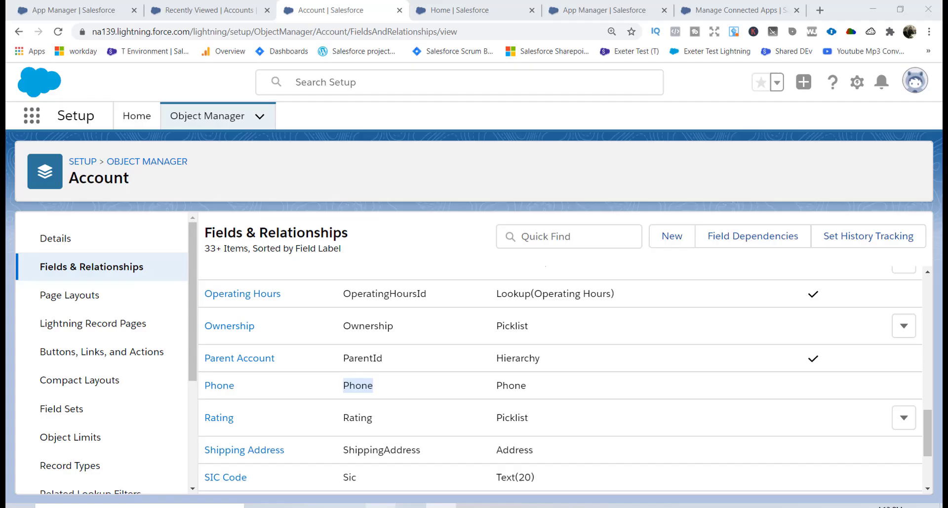
{"action": "left_click", "coordinate": [449, 8]}
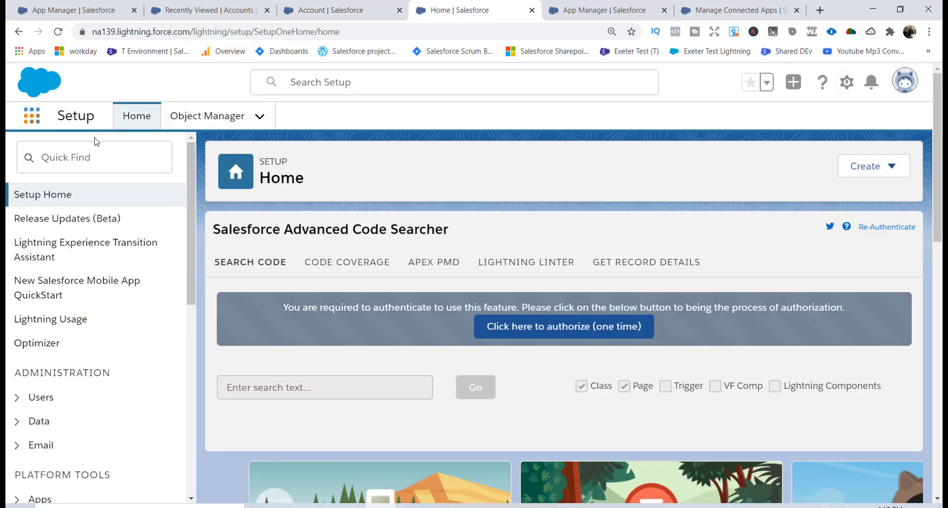
{"action": "type", "text": "Acc"}
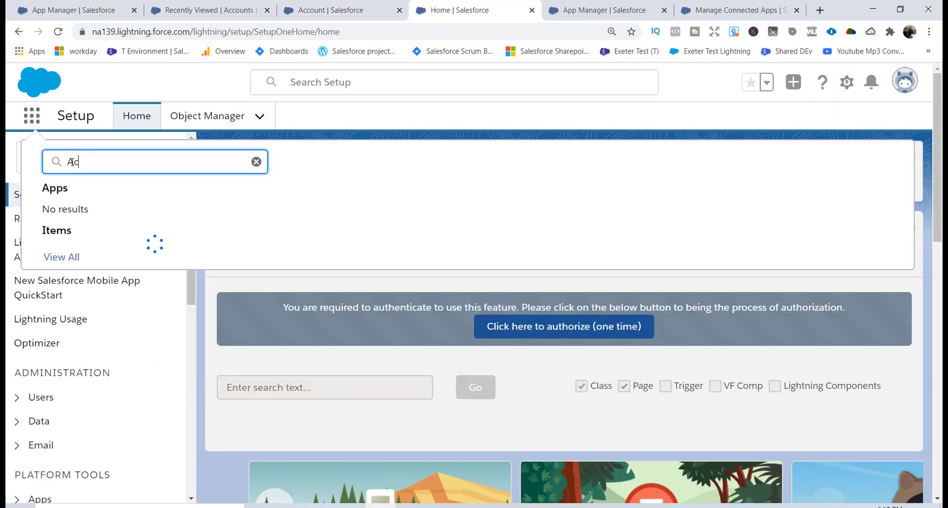
{"action": "left_click", "coordinate": [63, 255]}
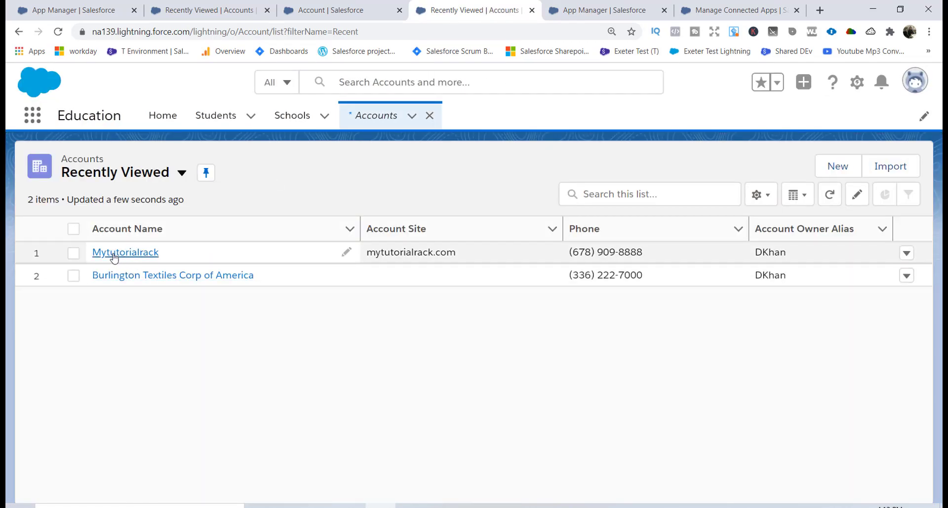
{"action": "left_click", "coordinate": [112, 253]}
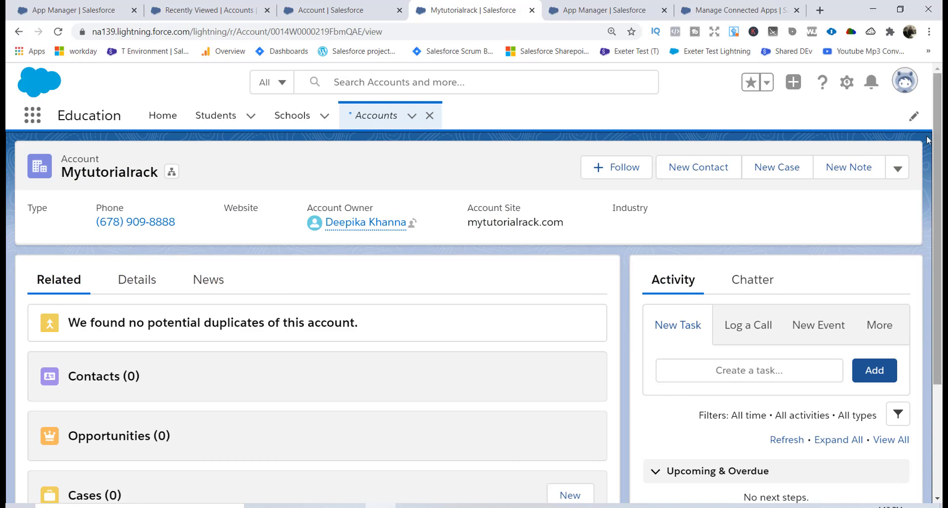
{"action": "left_click", "coordinate": [139, 279]}
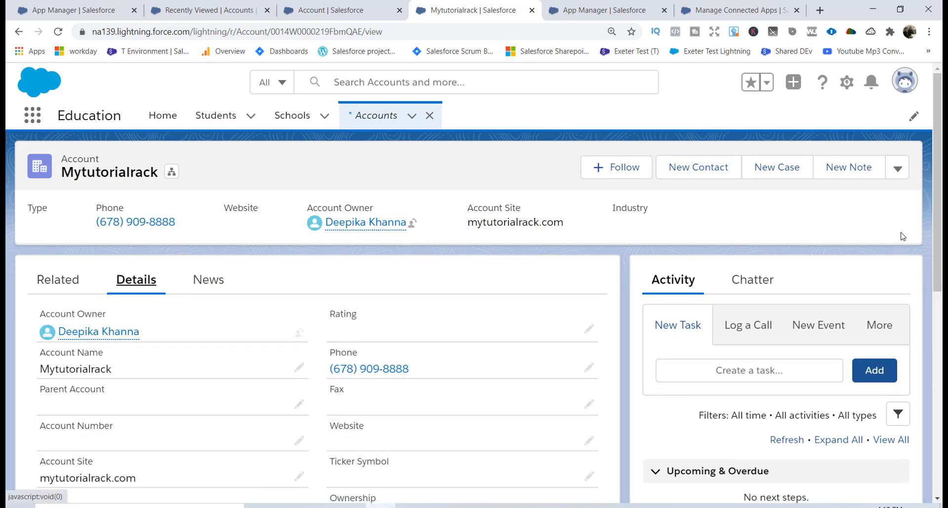
{"action": "scroll", "coordinate": [456, 288], "scroll_direction": "down", "scroll_amount": 3}
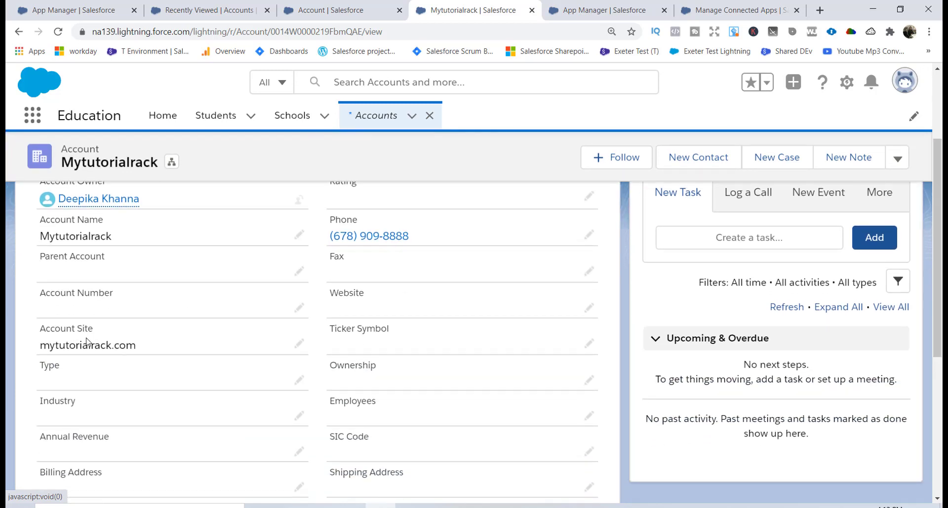
{"action": "left_click_drag", "start_coordinate": [145, 355], "coordinate": [59, 346]}
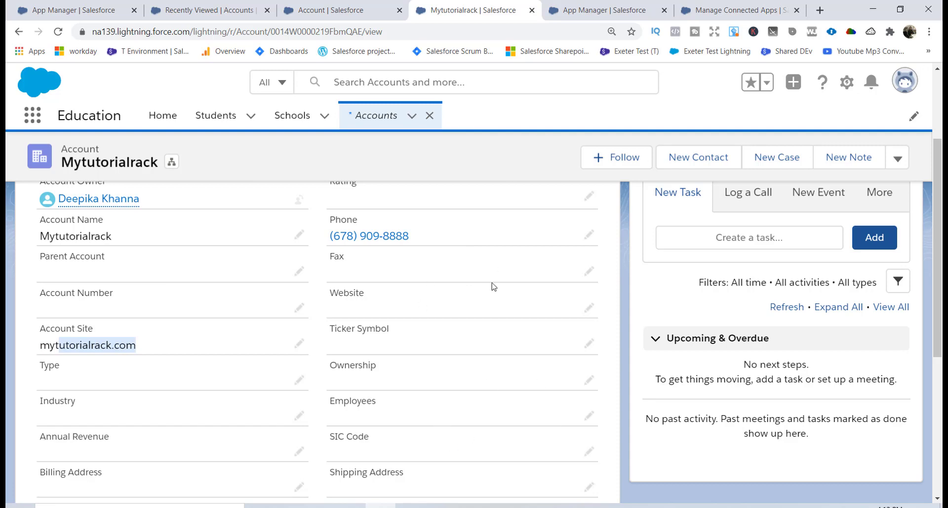
{"action": "left_click", "coordinate": [448, 503]}
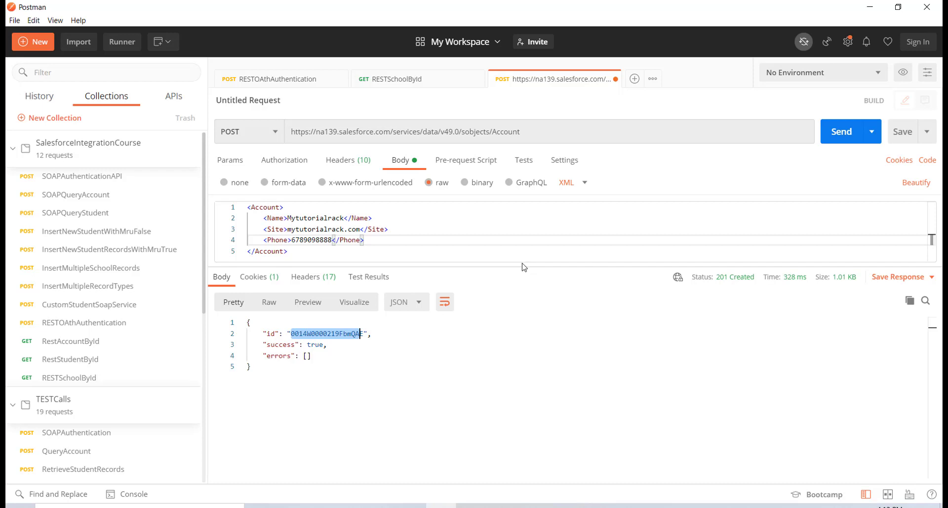
Enlarge the body editor, select the whole XML body, and switch the body format to JSON
{"action": "left_click_drag", "start_coordinate": [522, 267], "coordinate": [520, 365]}
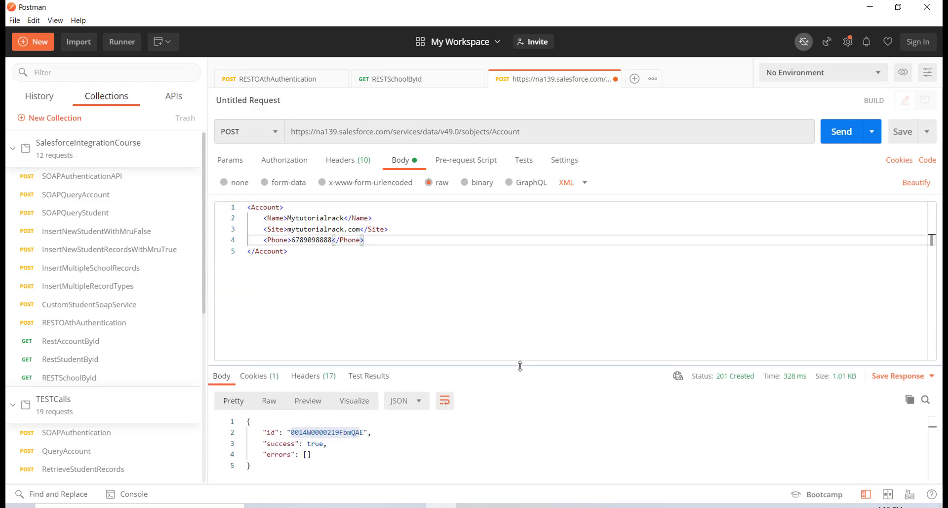
{"action": "left_click_drag", "start_coordinate": [358, 277], "coordinate": [248, 209]}
{"action": "key", "text": "ctrl+c"}
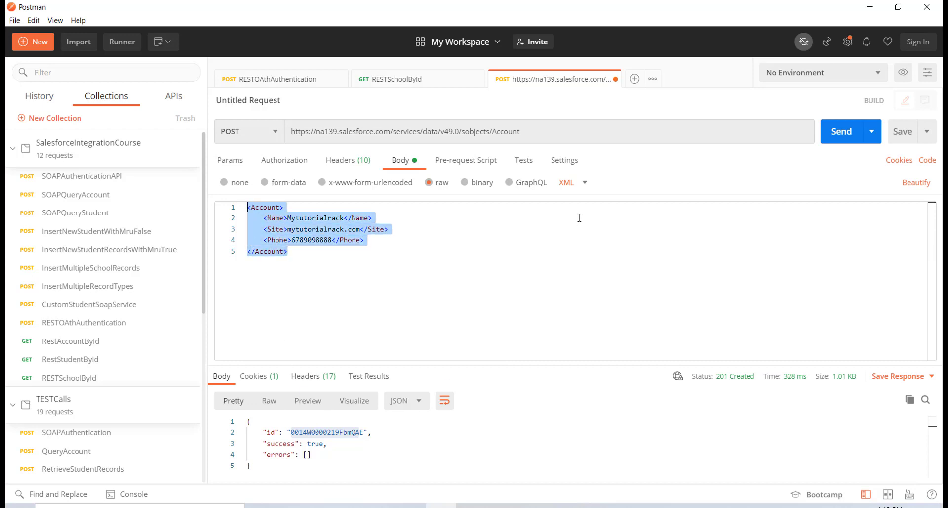
{"action": "left_click", "coordinate": [584, 182]}
{"action": "left_click", "coordinate": [570, 241]}
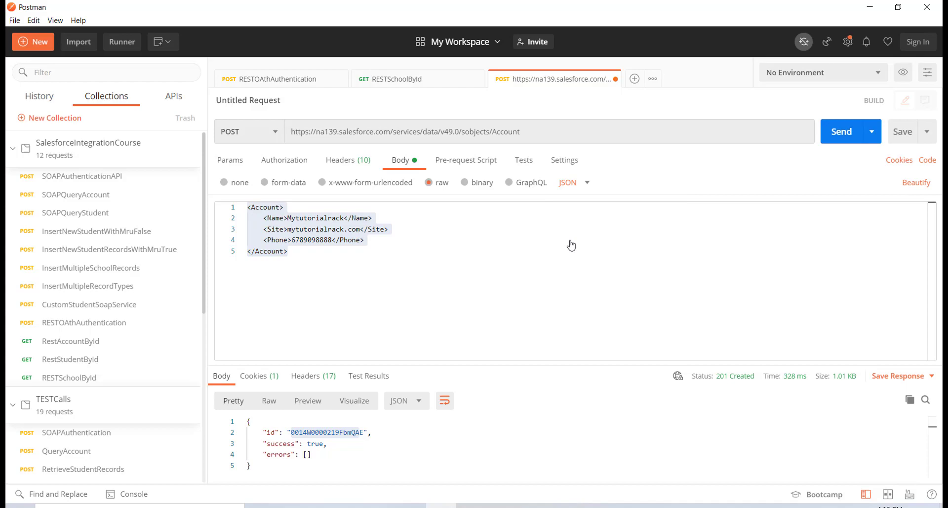
Start a search for 'XML to json converter' in a new Chrome tab
{"action": "left_click", "coordinate": [376, 505]}
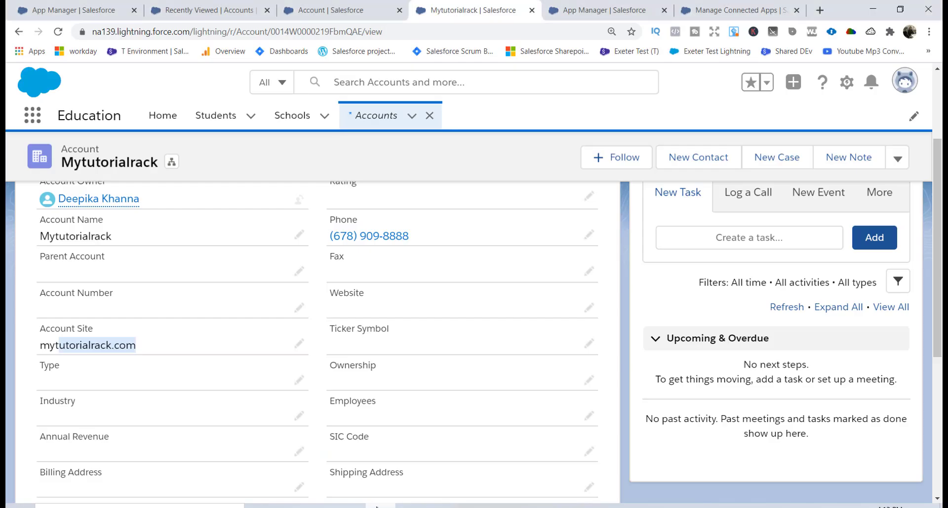
{"action": "left_click", "coordinate": [820, 10]}
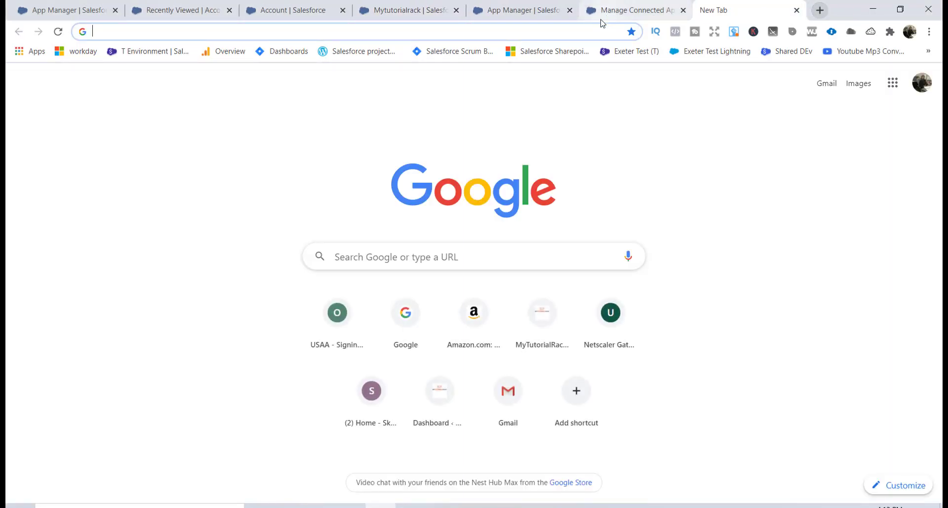
{"action": "type", "text": "XML "}
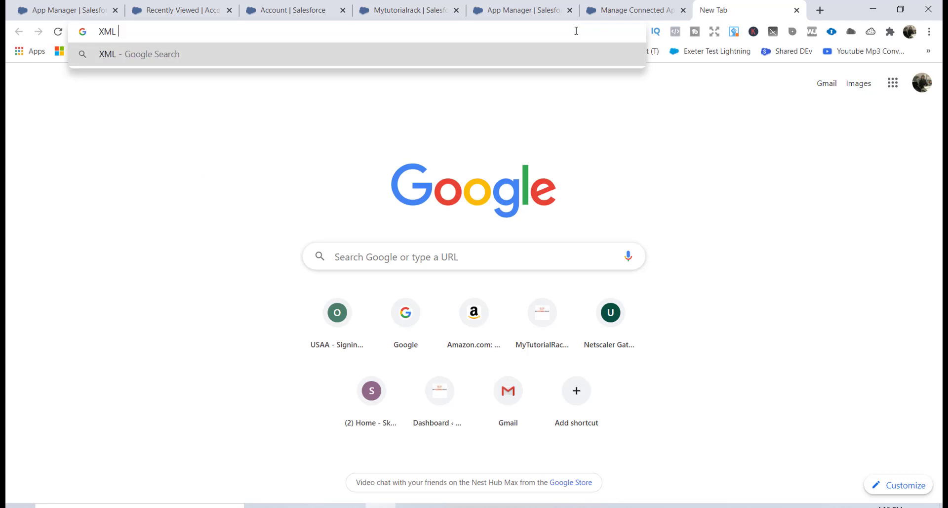
{"action": "type", "text": "to jso"}
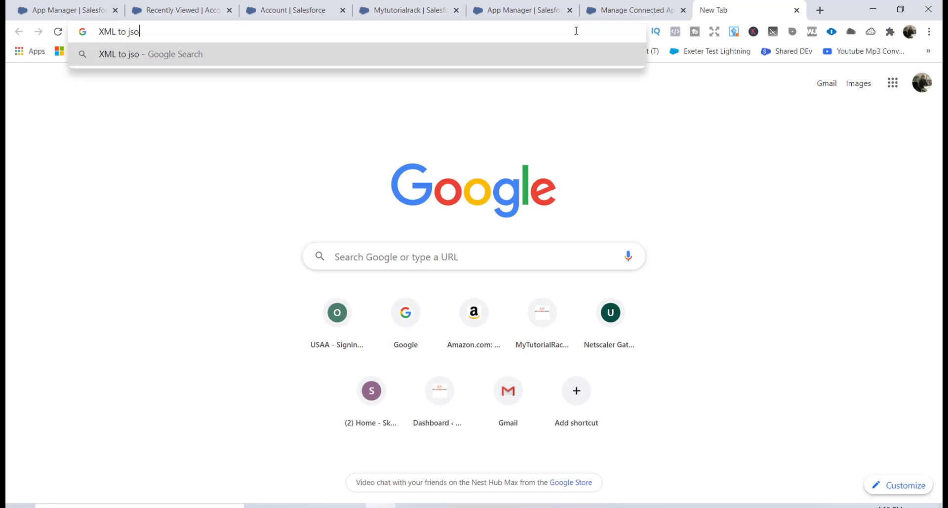
{"action": "type", "text": "n converter"}
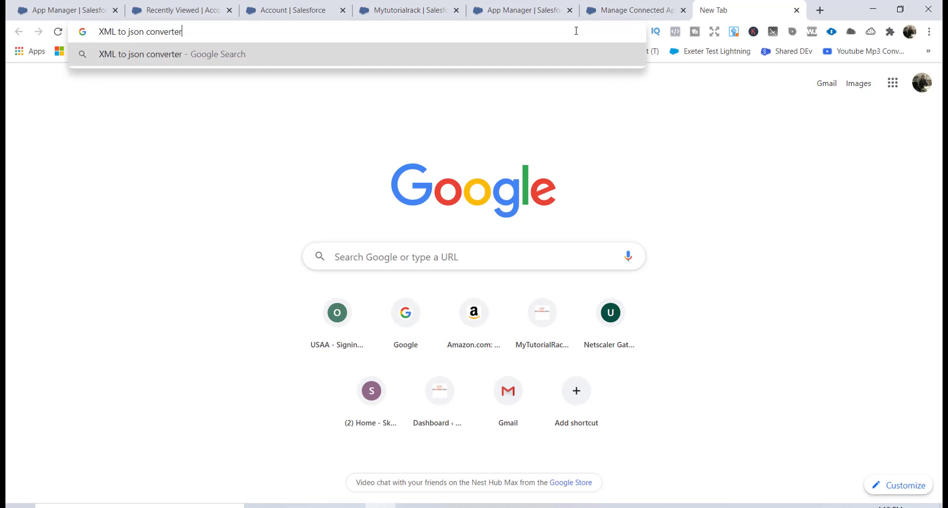
Open FreeFormatter's XML to JSON Converter from the results and paste in the Account XML
{"action": "key", "text": "Return"}
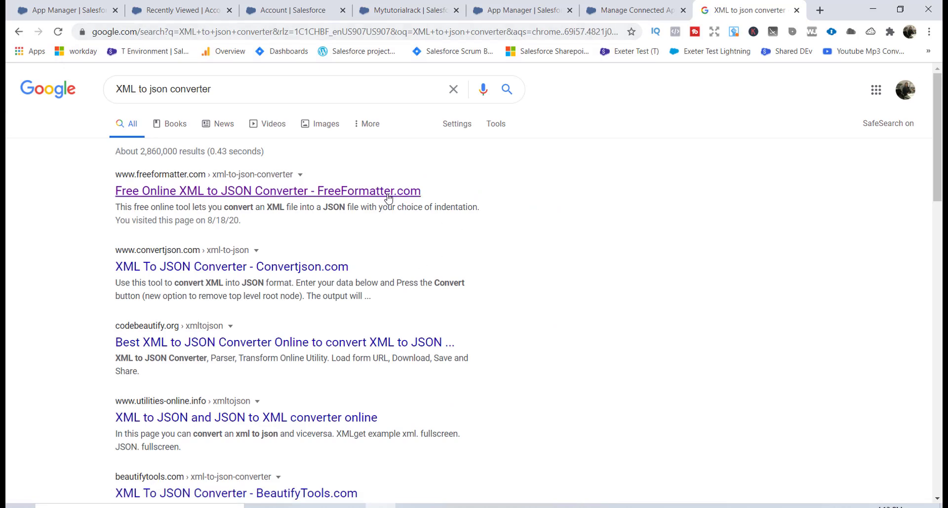
{"action": "left_click", "coordinate": [386, 194]}
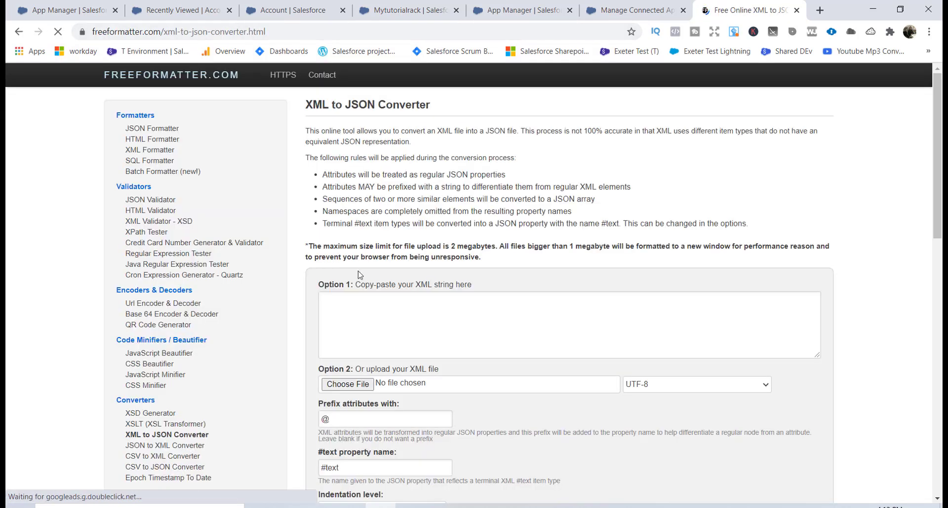
{"action": "left_click", "coordinate": [349, 327]}
{"action": "key", "text": "ctrl+v"}
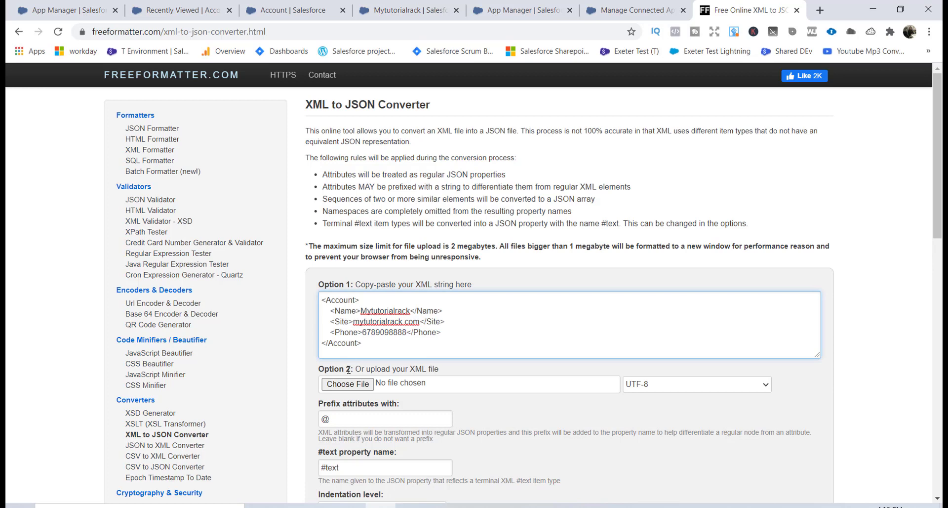
{"action": "left_click_drag", "start_coordinate": [937, 212], "coordinate": [937, 291]}
Convert the XML to JSON and select all the formatted JSON output to copy it
{"action": "left_click", "coordinate": [356, 367]}
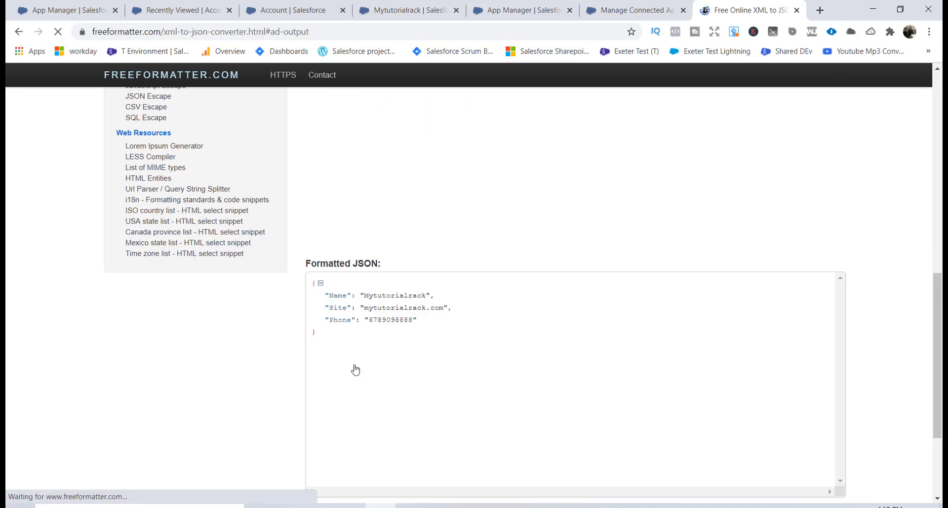
{"action": "left_click", "coordinate": [322, 355]}
{"action": "key", "text": "ctrl+a"}
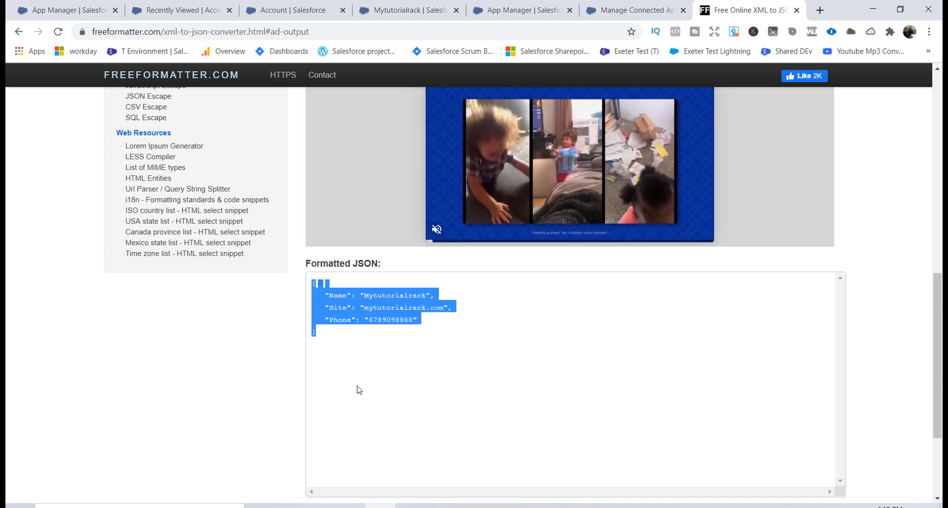
{"action": "left_click", "coordinate": [318, 352]}
{"action": "key", "text": "ctrl+a"}
{"action": "key", "text": "ctrl+c"}
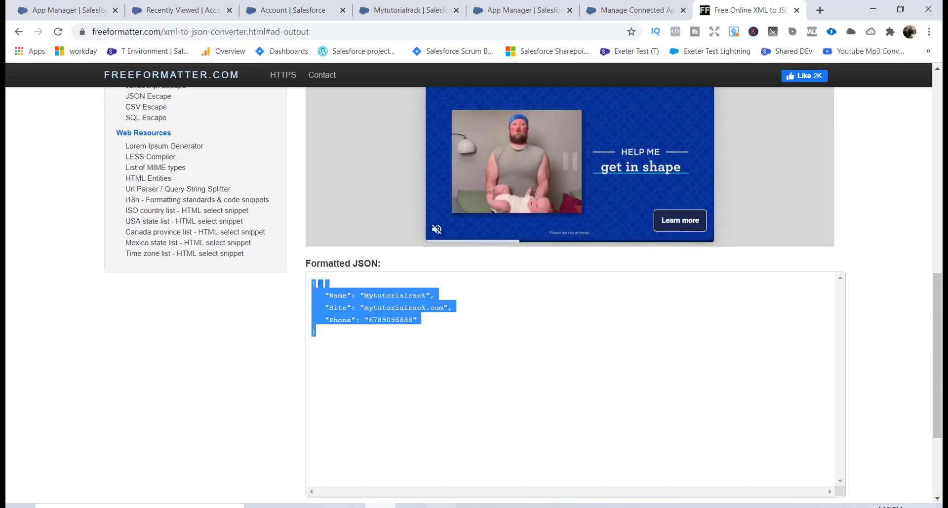
{"action": "key", "text": "alt+Tab"}
Replace the XML body with the converted JSON, entering a new account name and phone value
{"action": "left_click", "coordinate": [356, 250]}
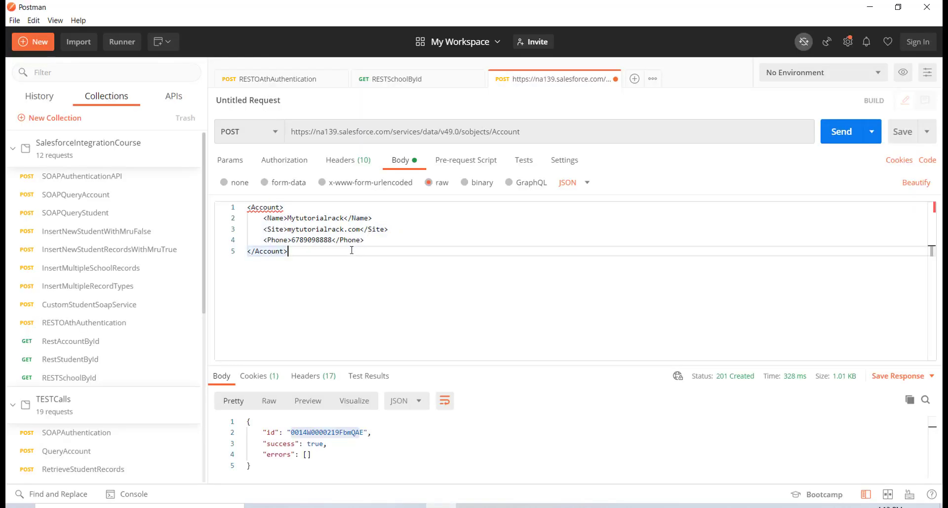
{"action": "key", "text": "ctrl+a"}
{"action": "key", "text": "ctrl+v"}
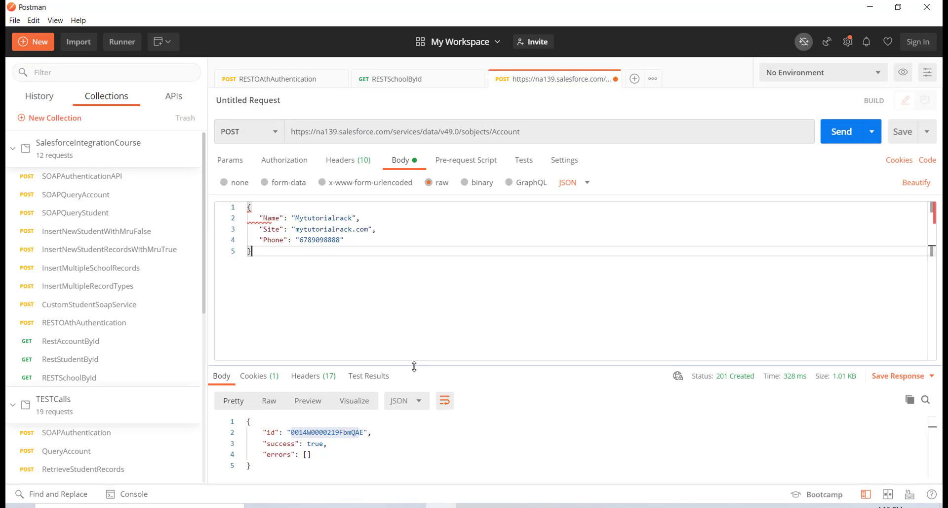
{"action": "double_click", "coordinate": [341, 218]}
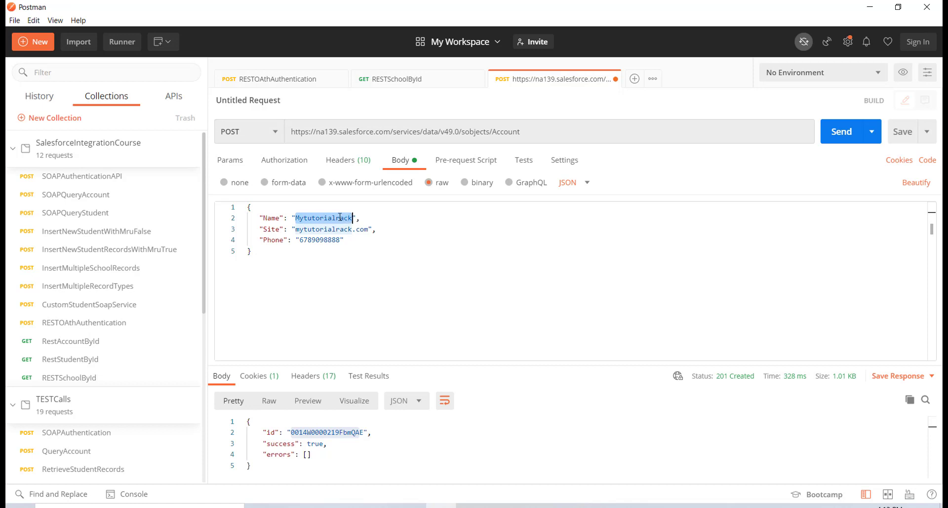
{"action": "key", "text": "BackSpace"}
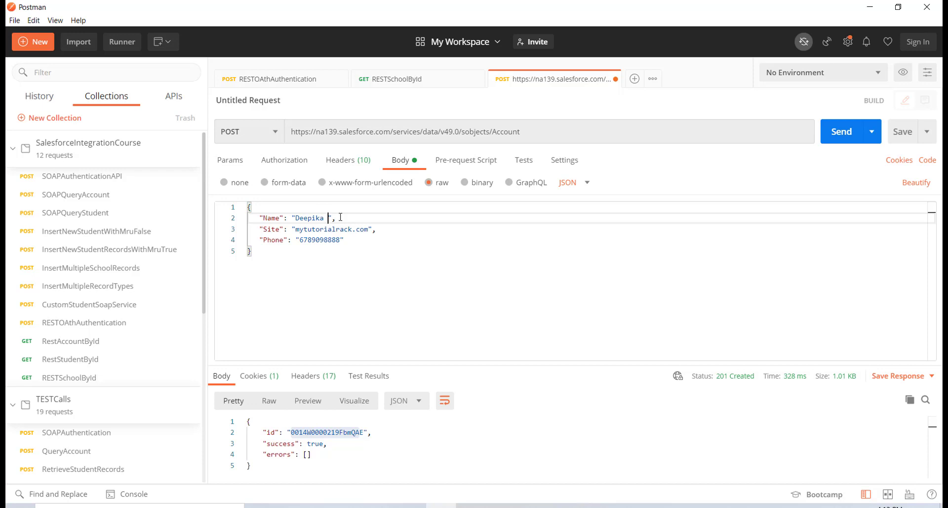
{"action": "left_click", "coordinate": [320, 228]}
{"action": "double_click", "coordinate": [316, 240]}
{"action": "type", "text": "77777"}
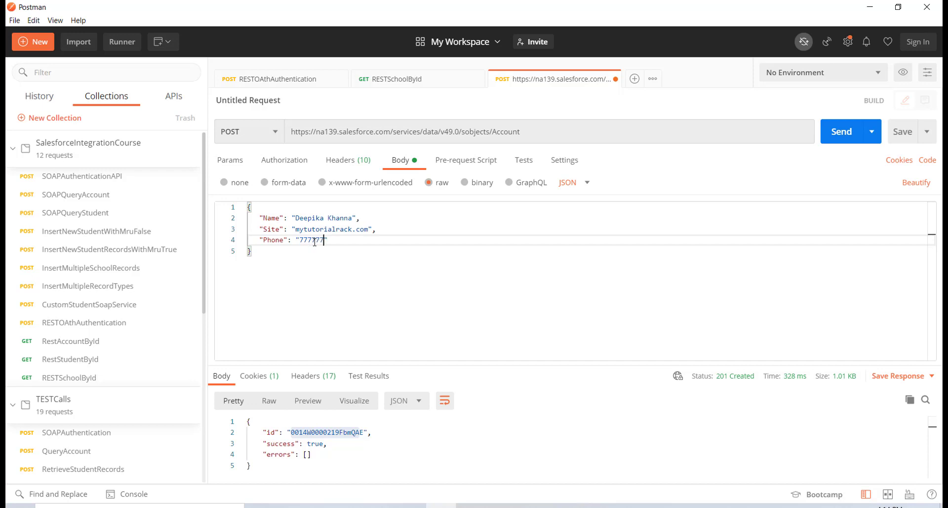
Send the JSON POST and check the 201 Created response's new record id
{"action": "key", "text": "ctrl+a"}
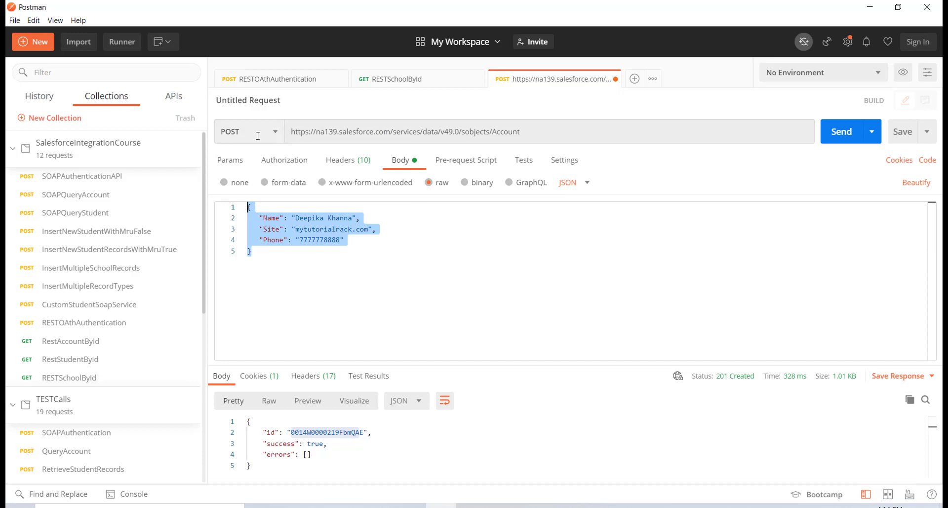
{"action": "left_click", "coordinate": [835, 131]}
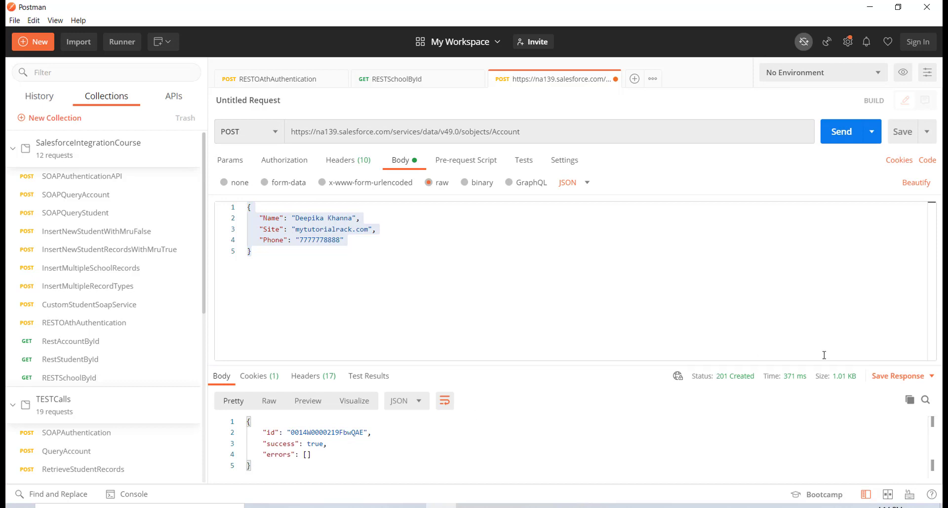
{"action": "mouse_move", "coordinate": [731, 383]}
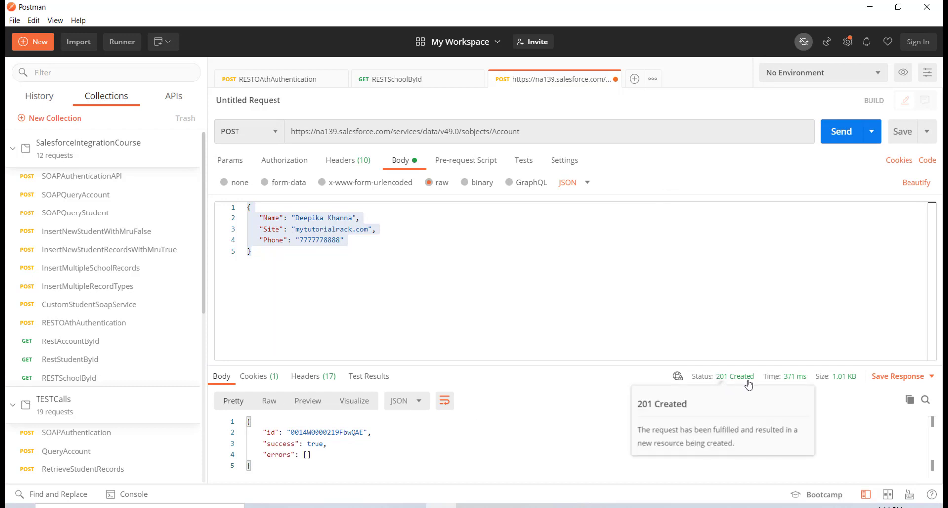
{"action": "double_click", "coordinate": [341, 433]}
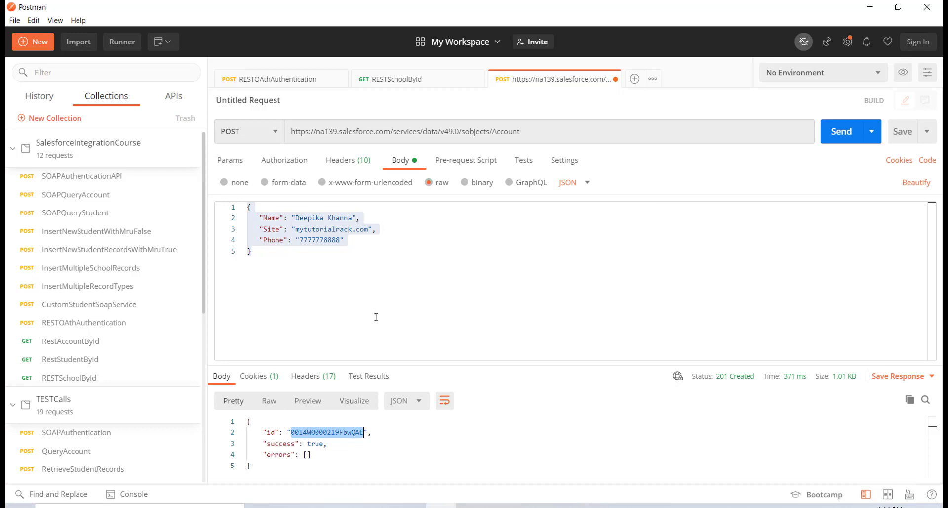
{"action": "left_click", "coordinate": [311, 278]}
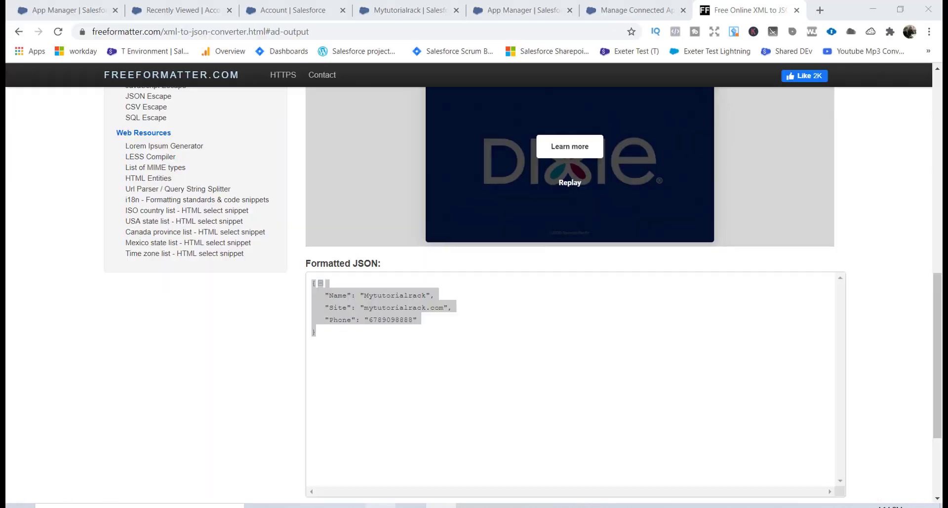
Reload the Salesforce Accounts Recently Viewed list so the new account appears
{"action": "left_click", "coordinate": [385, 505]}
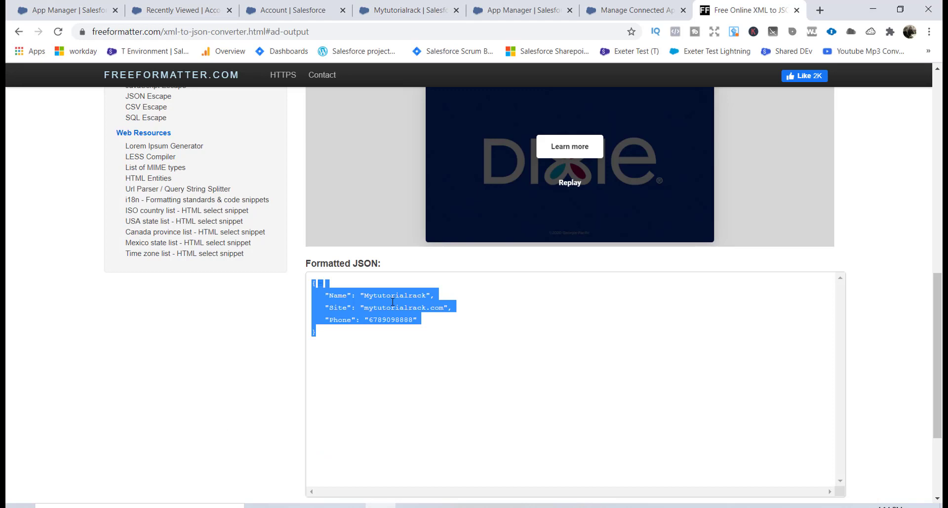
{"action": "left_click", "coordinate": [290, 11]}
{"action": "left_click", "coordinate": [203, 12]}
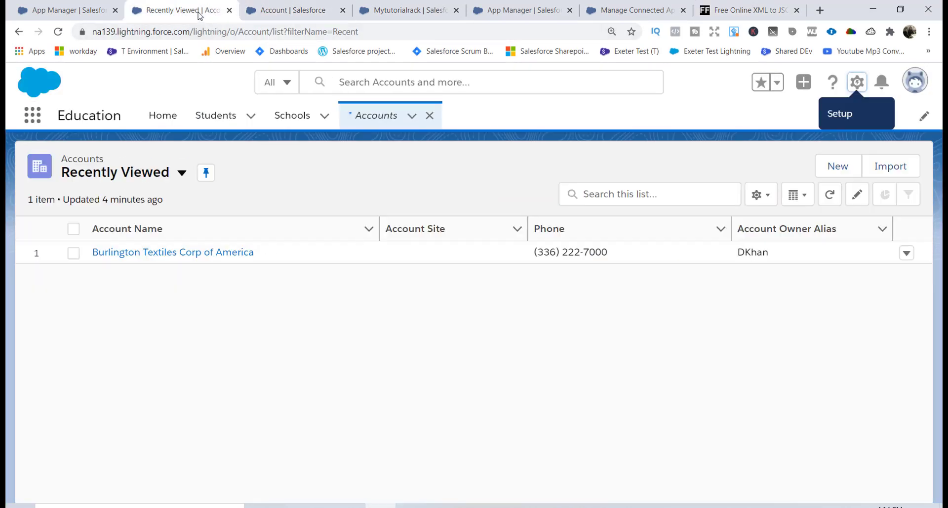
{"action": "left_click", "coordinate": [228, 33]}
{"action": "key", "text": "Return"}
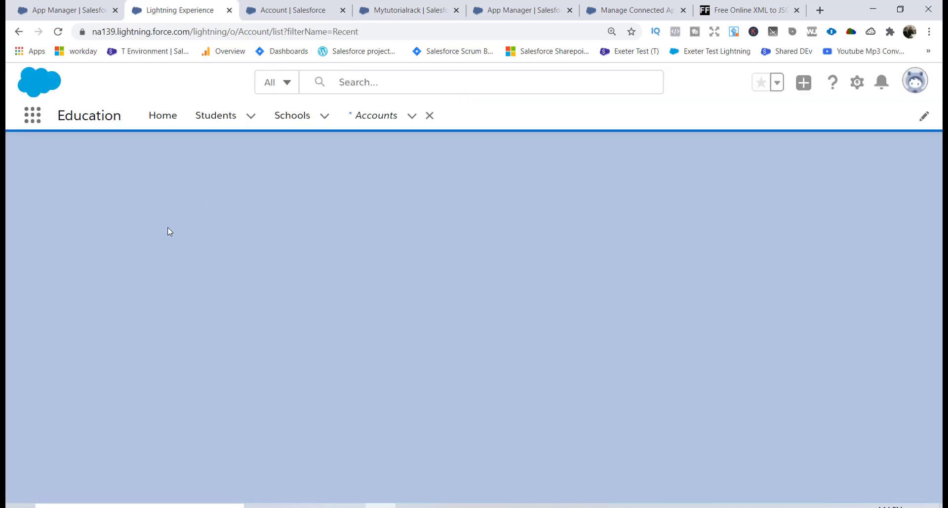
{"action": "left_click", "coordinate": [318, 26]}
{"action": "key", "text": "Return"}
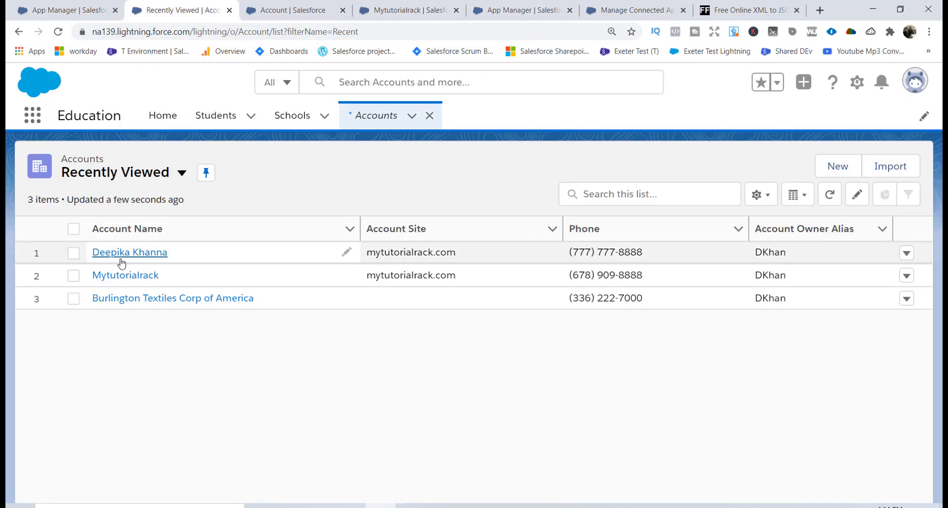
Open the new account's details to check Account Site mytutorialrack.com and its phone
{"action": "left_click", "coordinate": [123, 263]}
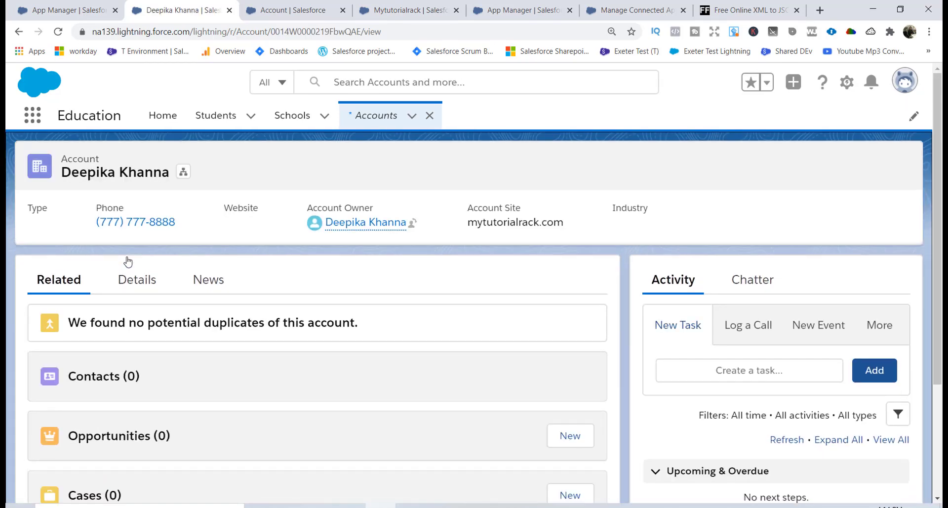
{"action": "left_click", "coordinate": [136, 278]}
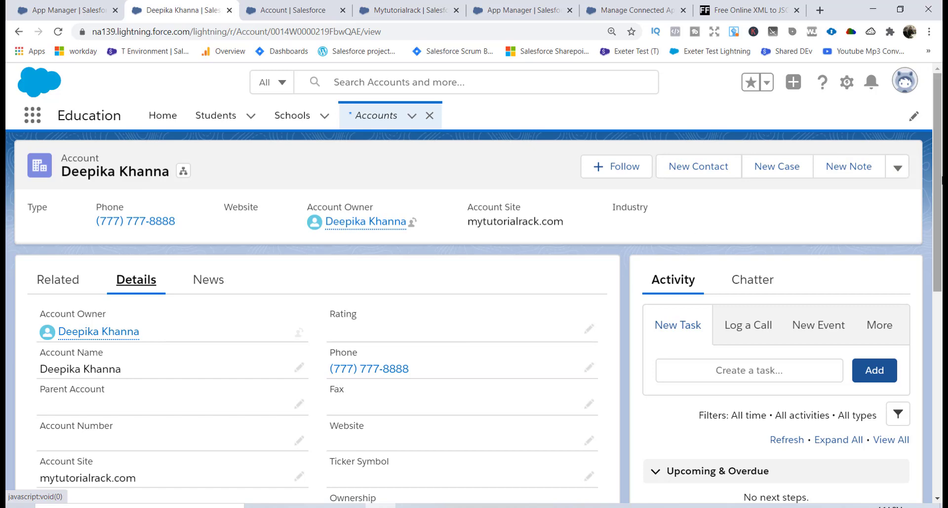
{"action": "scroll", "coordinate": [831, 261], "scroll_direction": "down", "scroll_amount": 3}
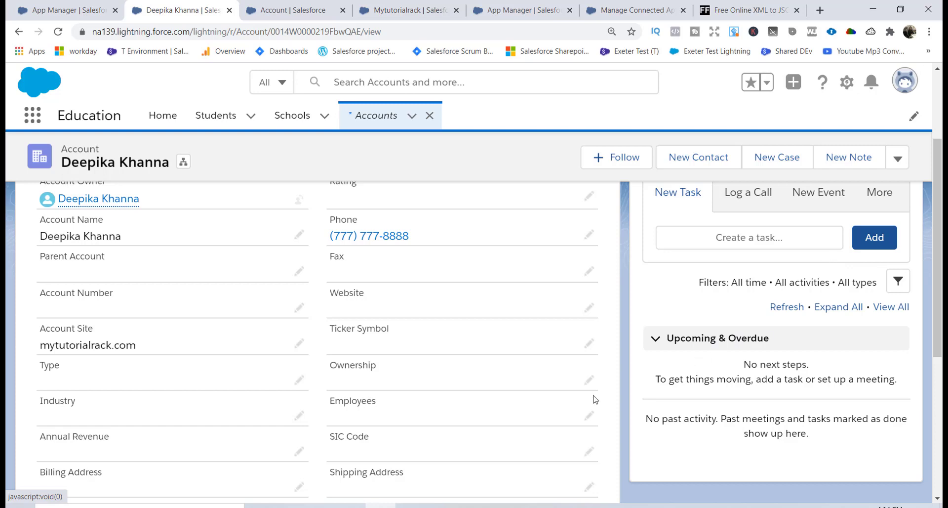
{"action": "left_click", "coordinate": [471, 506]}
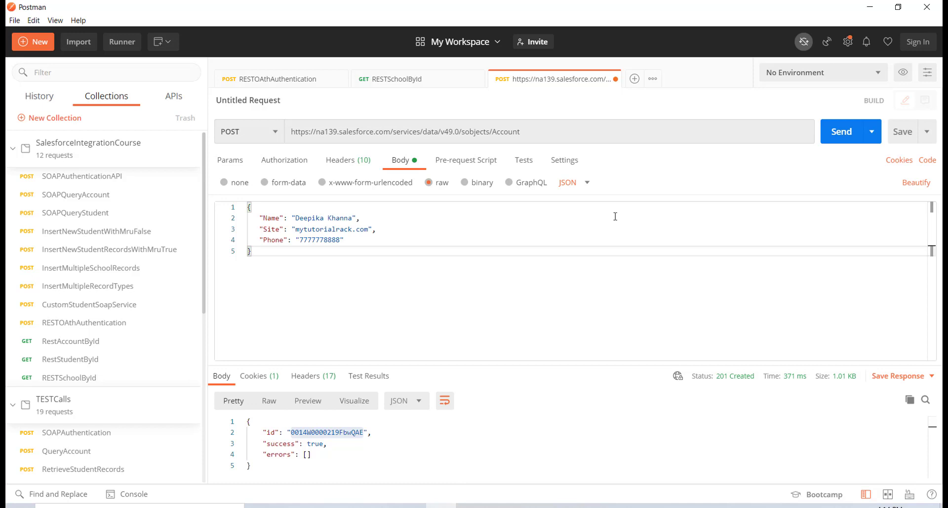
Name the request RestCreateNewRecordAccount and target the SalesforceIntegrationCourse collection in Save Request
{"action": "left_click", "coordinate": [911, 138]}
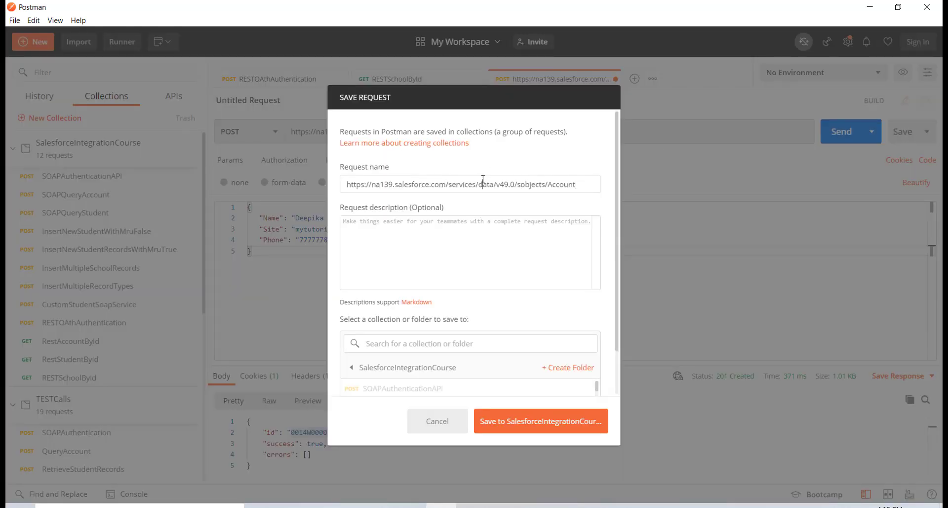
{"action": "triple_click", "coordinate": [483, 179]}
{"action": "type", "text": "Rst"}
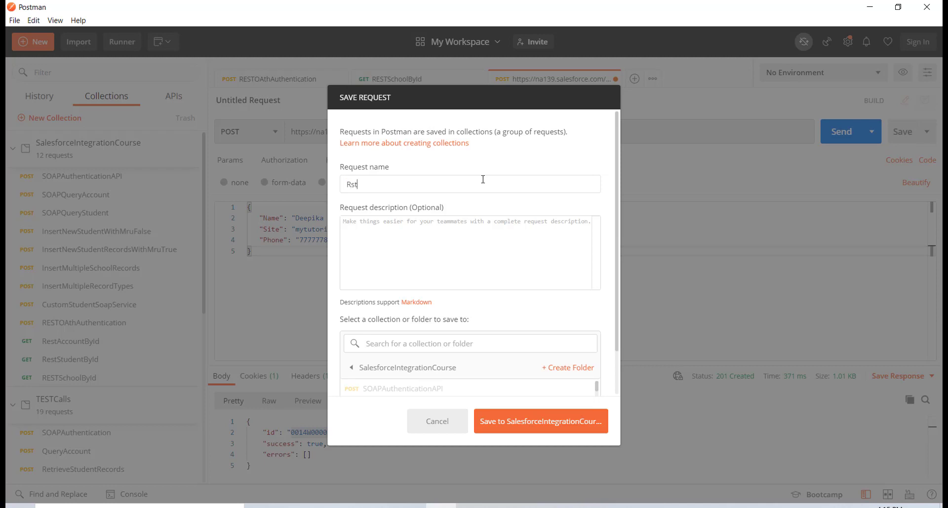
{"action": "type", "text": "stCreateNewRecordAccoun"}
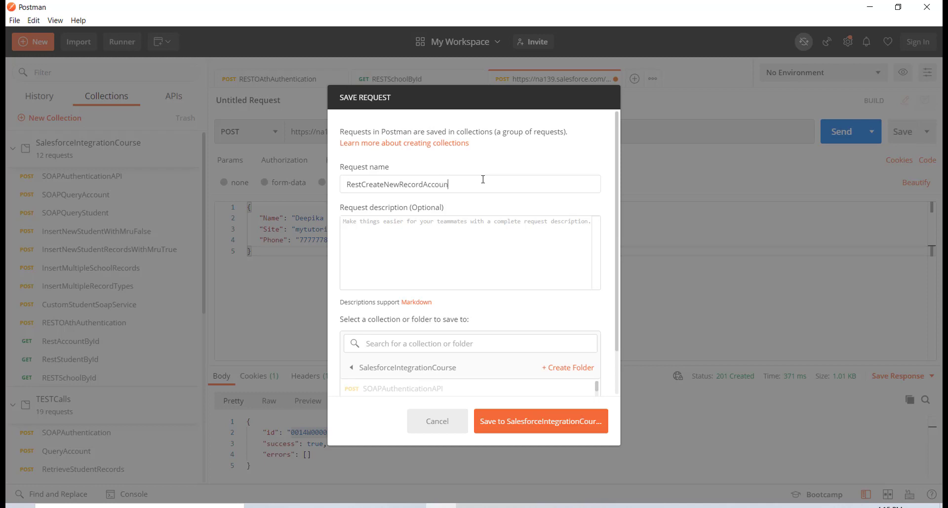
{"action": "left_click", "coordinate": [417, 374]}
{"action": "left_click", "coordinate": [398, 389]}
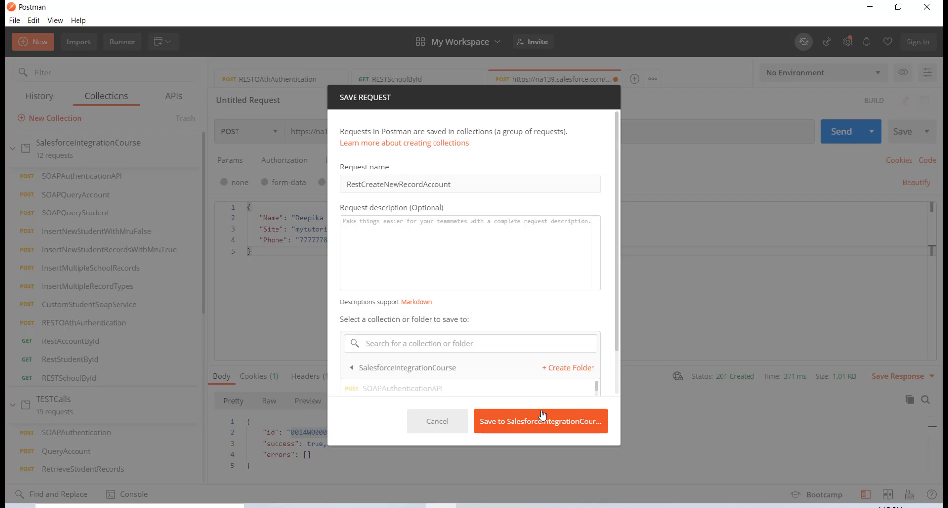